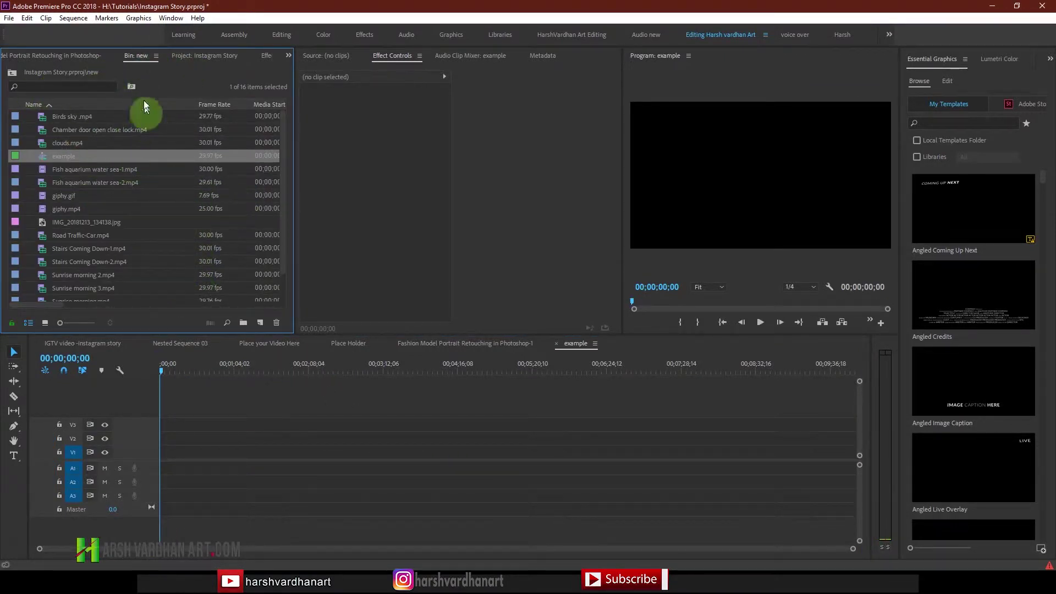
Switch the new bin from list view to thumbnail view
left_click(104, 117)
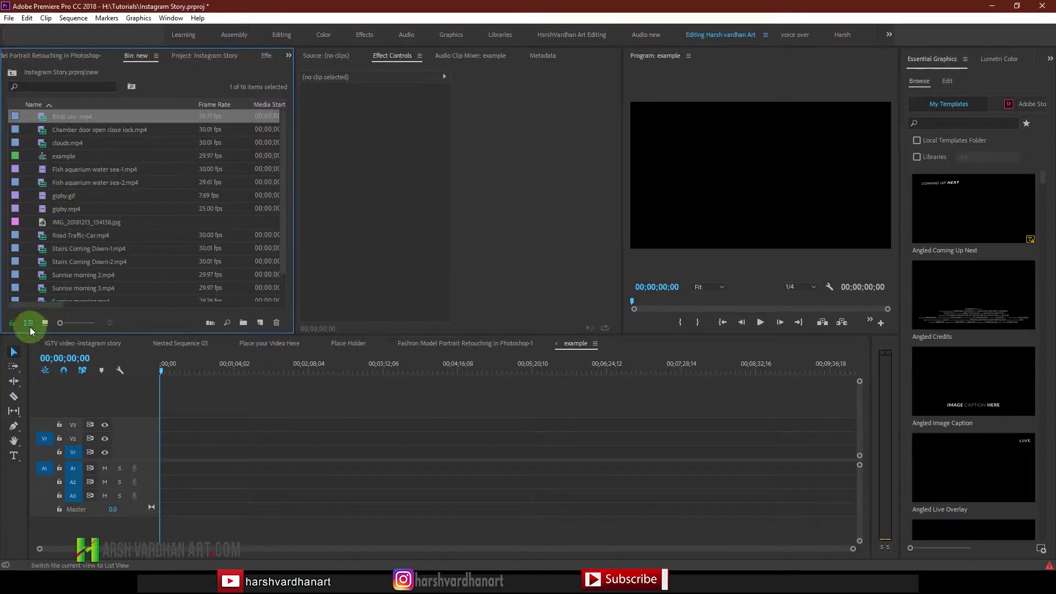
key("super+plus")
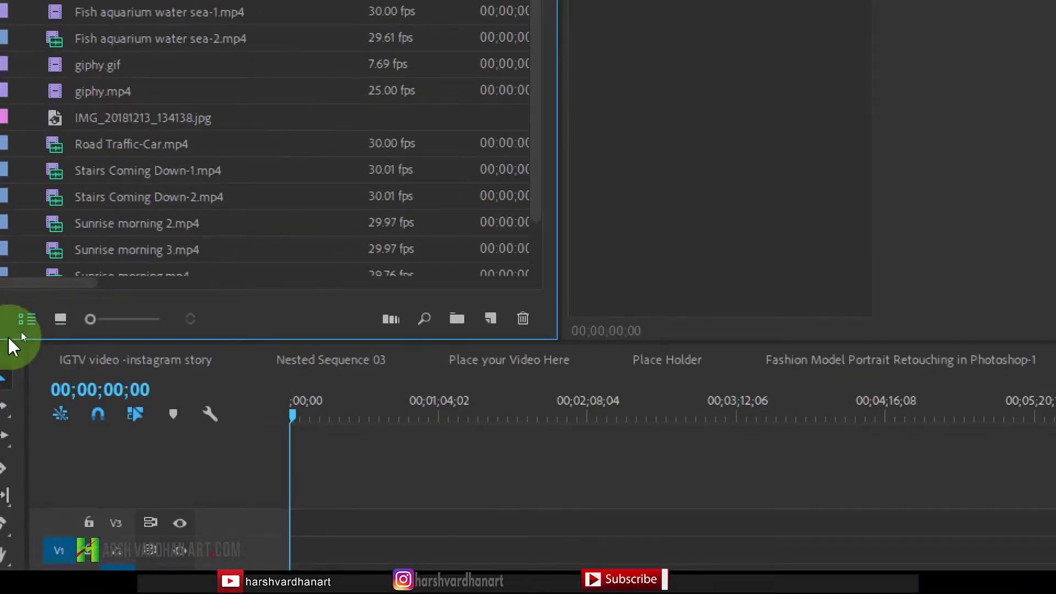
left_click(61, 319)
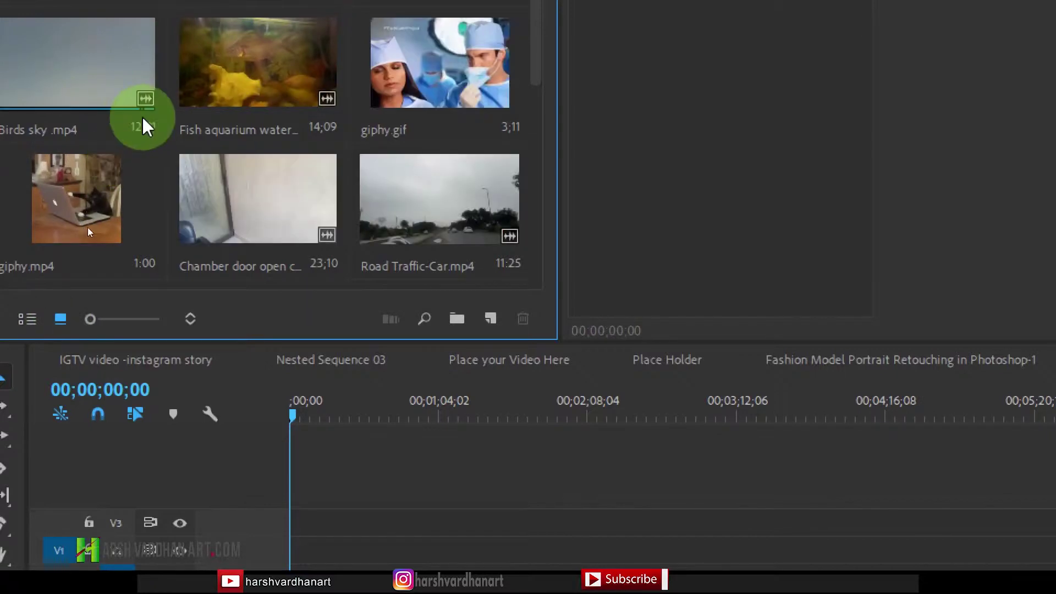
key("super+minus")
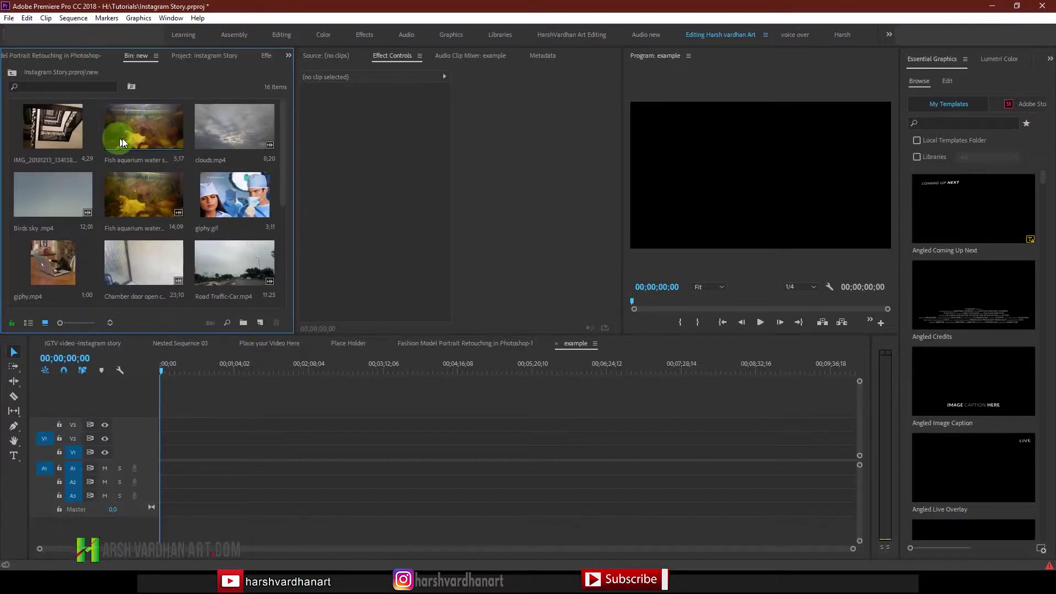
Place clouds.mp4 at the start of the Video 2 track in the example sequence, keeping the existing sequence settings
left_click(230, 142)
left_click_drag(229, 140, 157, 470)
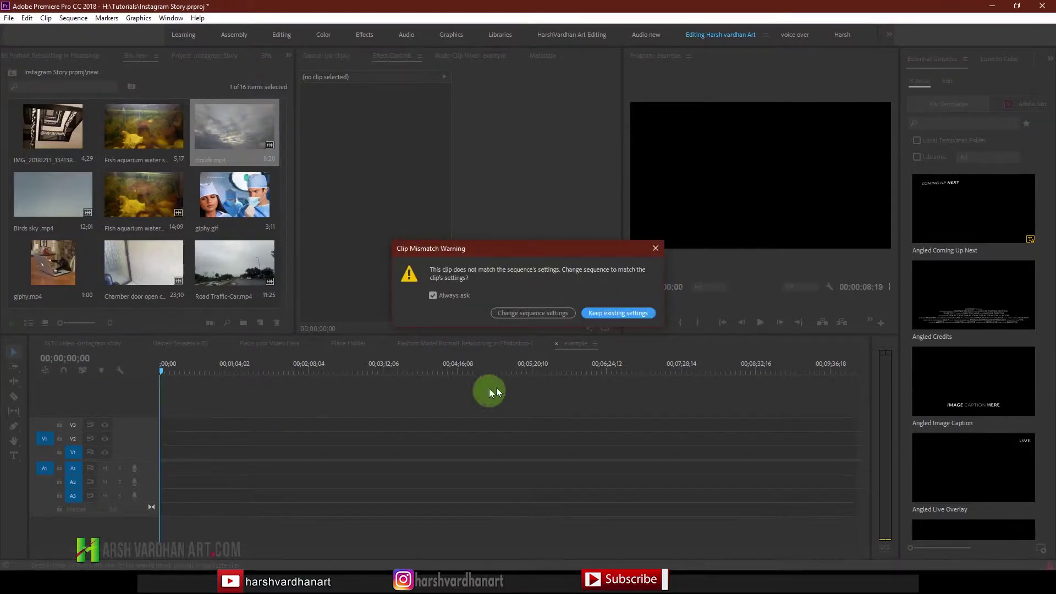
key("super+plus")
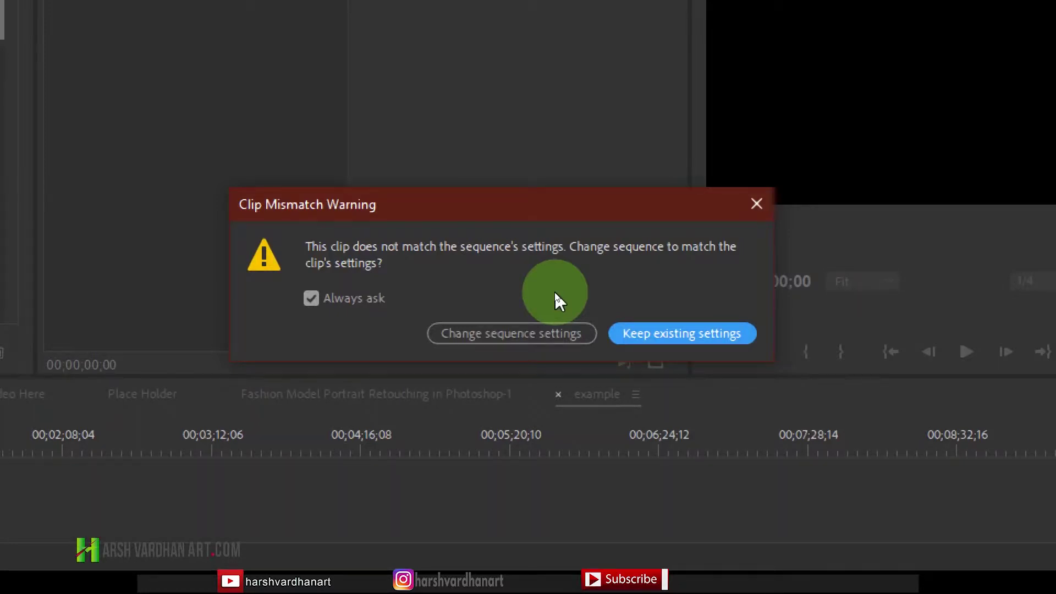
left_click(654, 336)
key("super+minus")
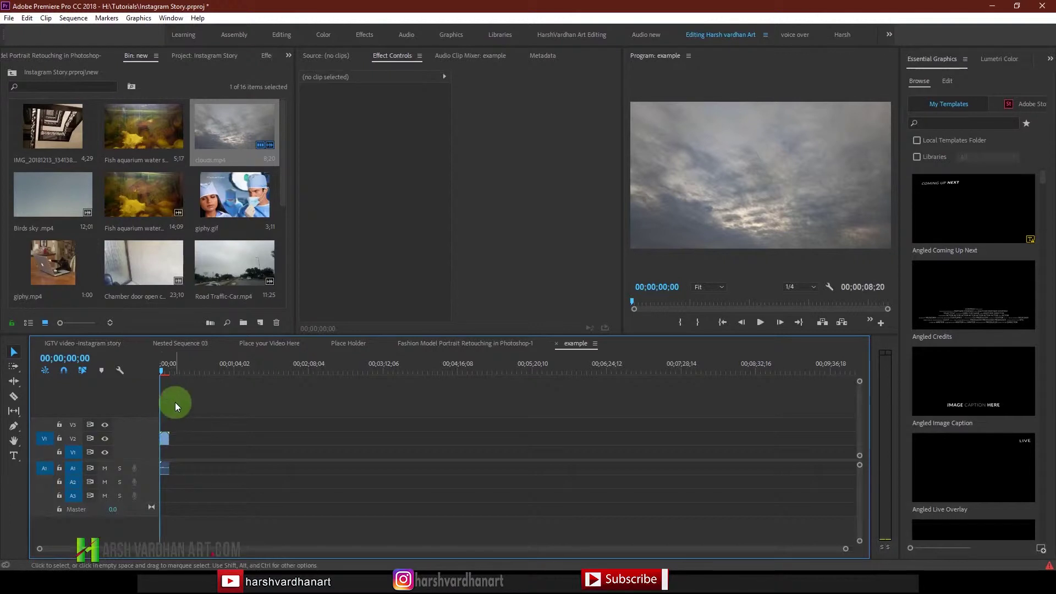
Zoom in on the clouds clip in the timeline and place the playhead at 00;00;02;00
key("equal")
key("equal")
key("equal")
key("equal")
left_click_drag(179, 375, 202, 451)
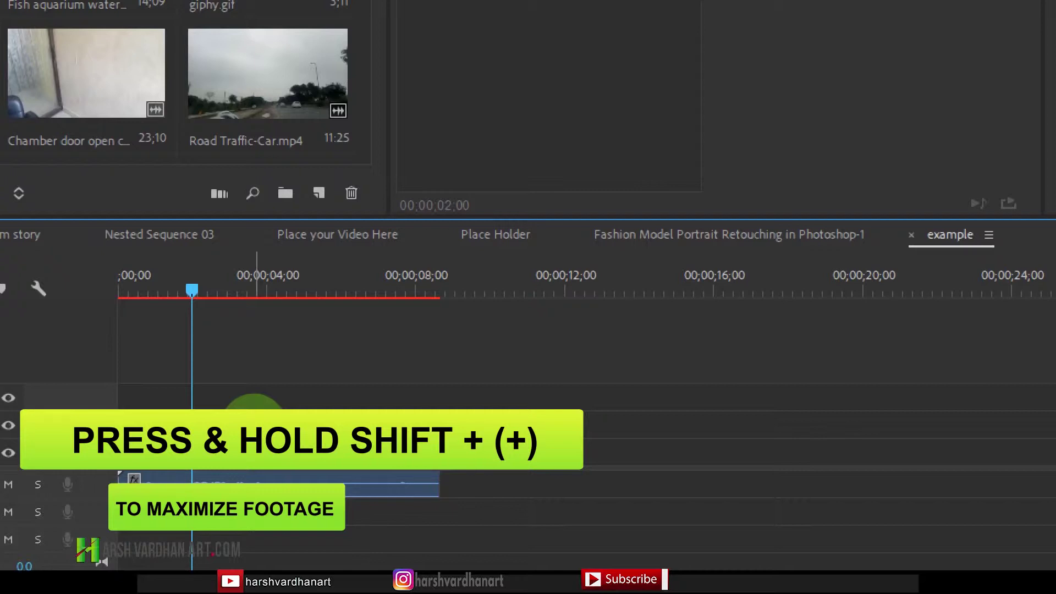
Switch the height of all timeline tracks between minimized and expanded, leave them expanded, and select the clouds clip
key("shift+equal")
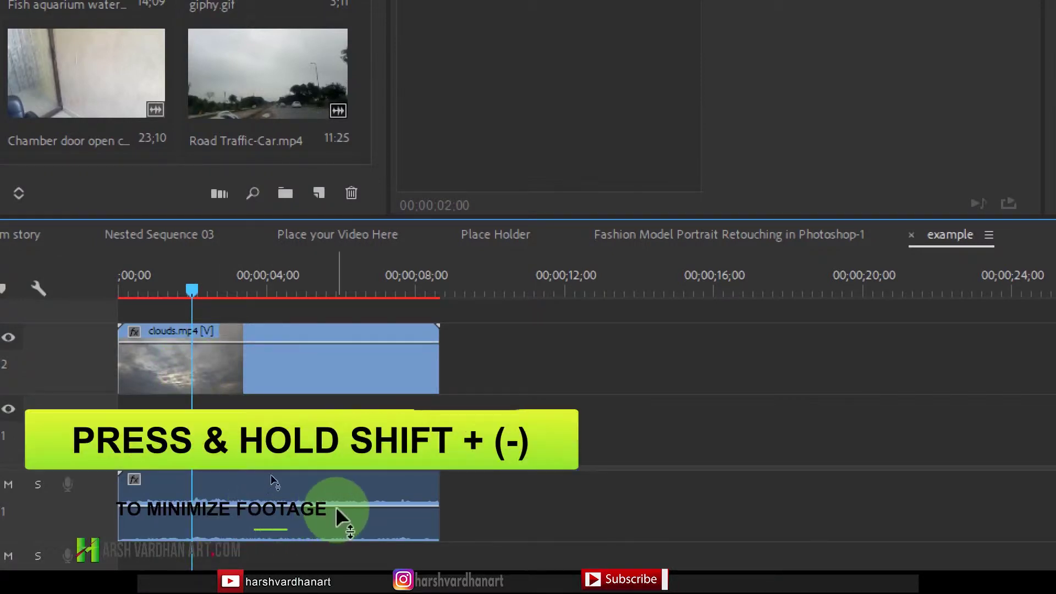
key("ctrl+s")
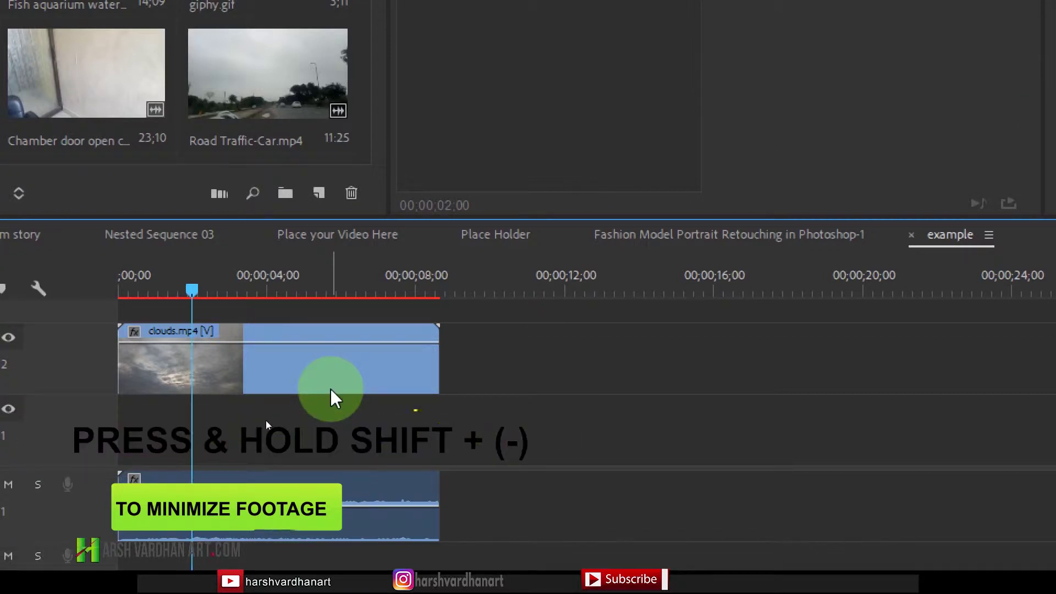
key("shift+minus")
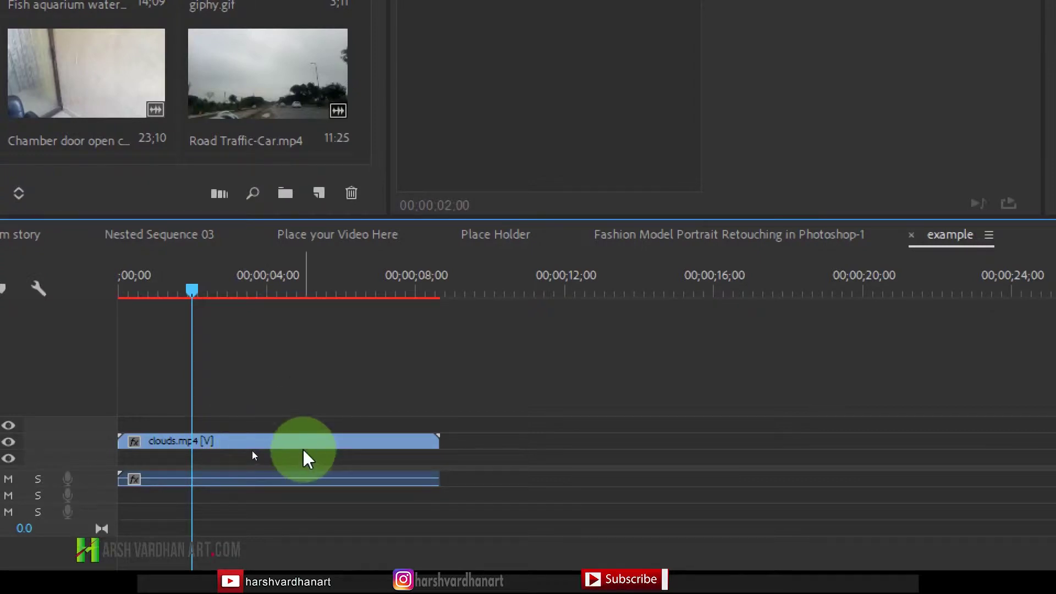
key("shift+equal")
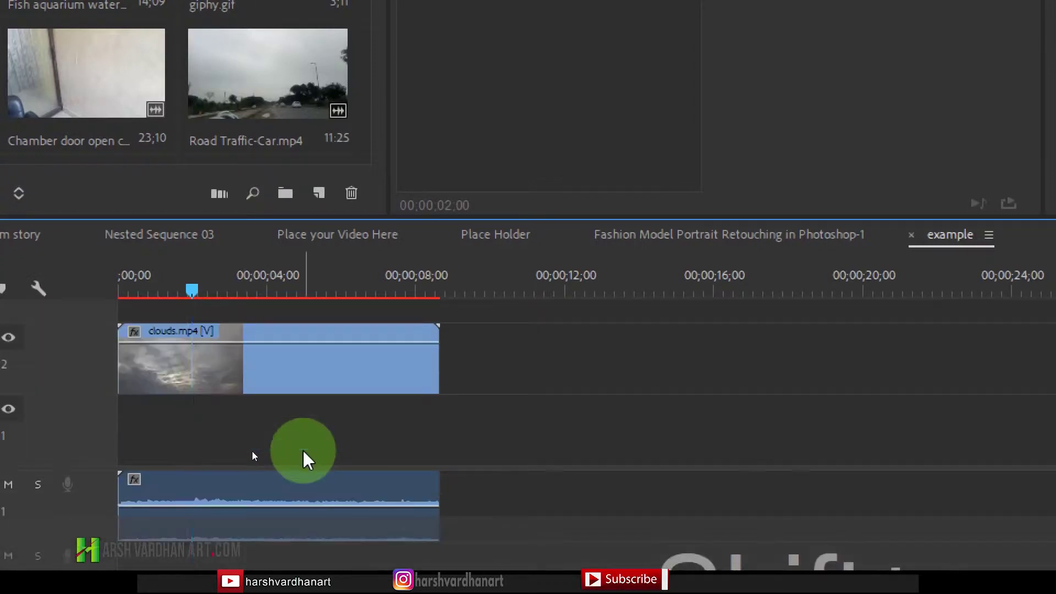
key("shift+minus")
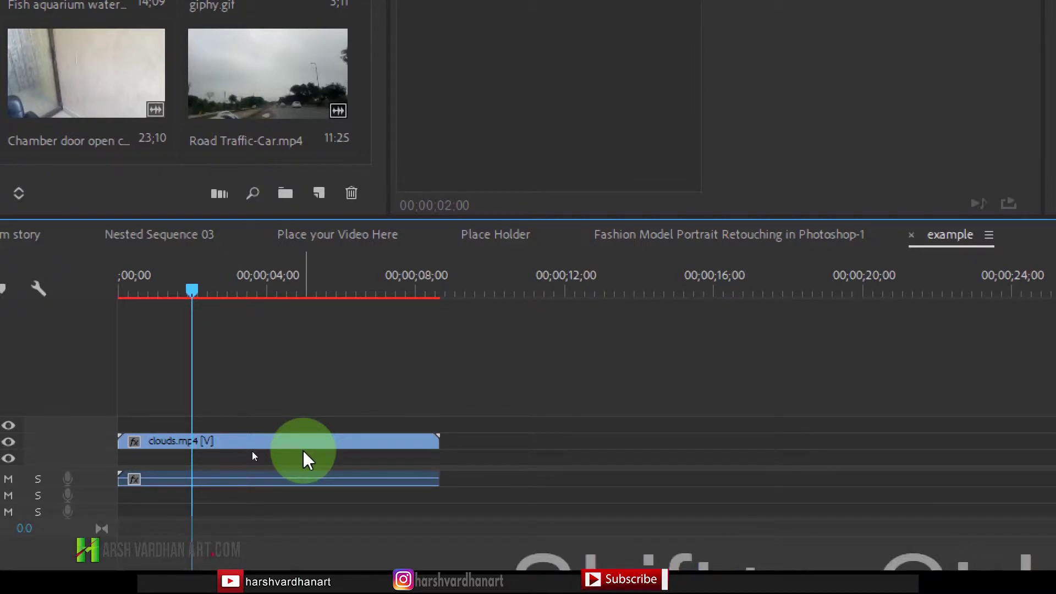
key("ctrl+shift+a")
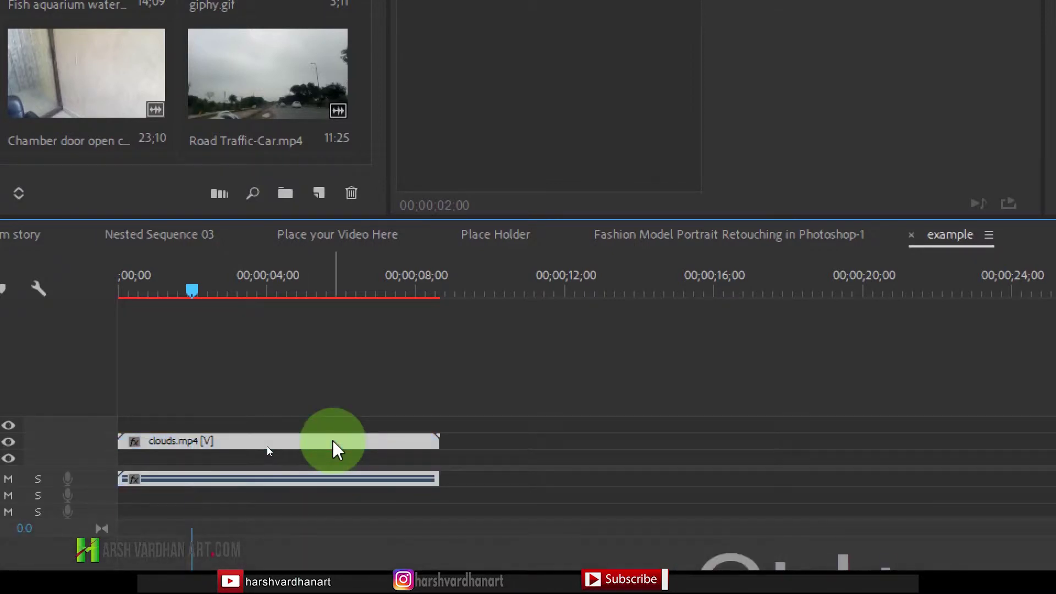
left_click(334, 443)
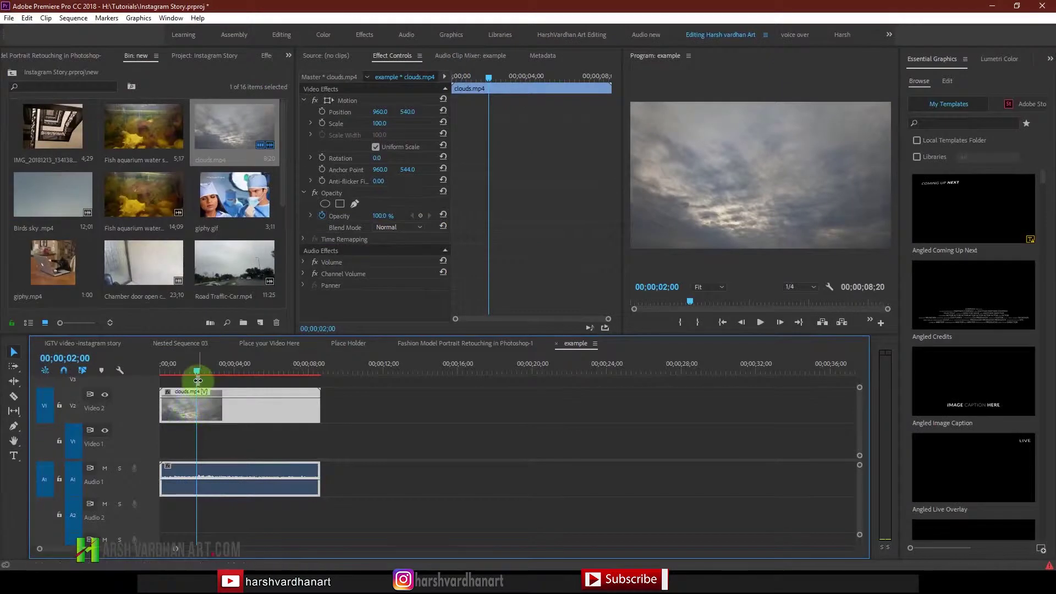
Split the clouds clip at 00;00;02;27 with the Razor tool
left_click_drag(197, 370, 213, 388)
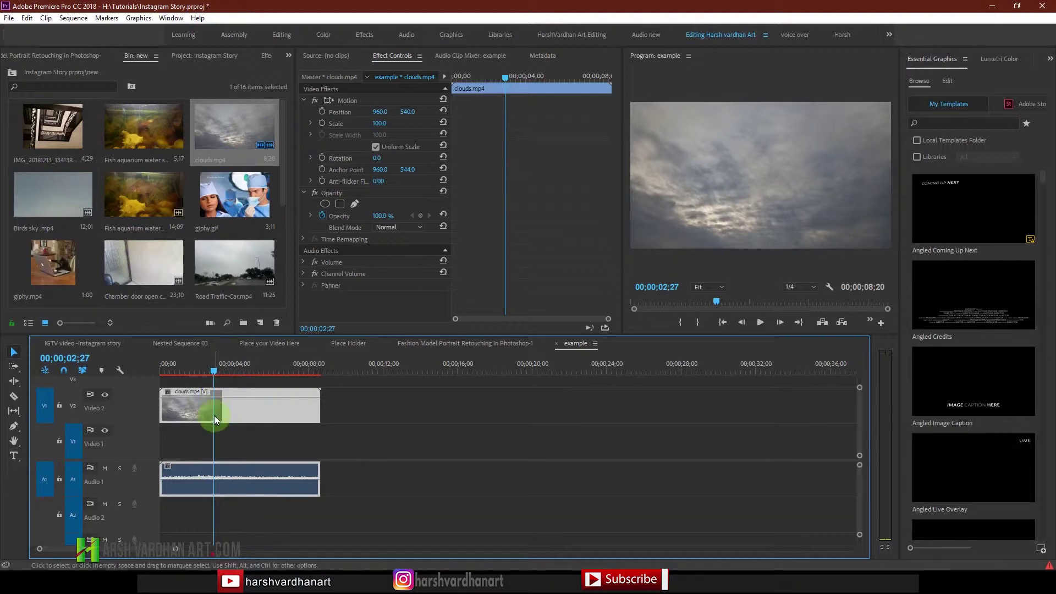
key("r")
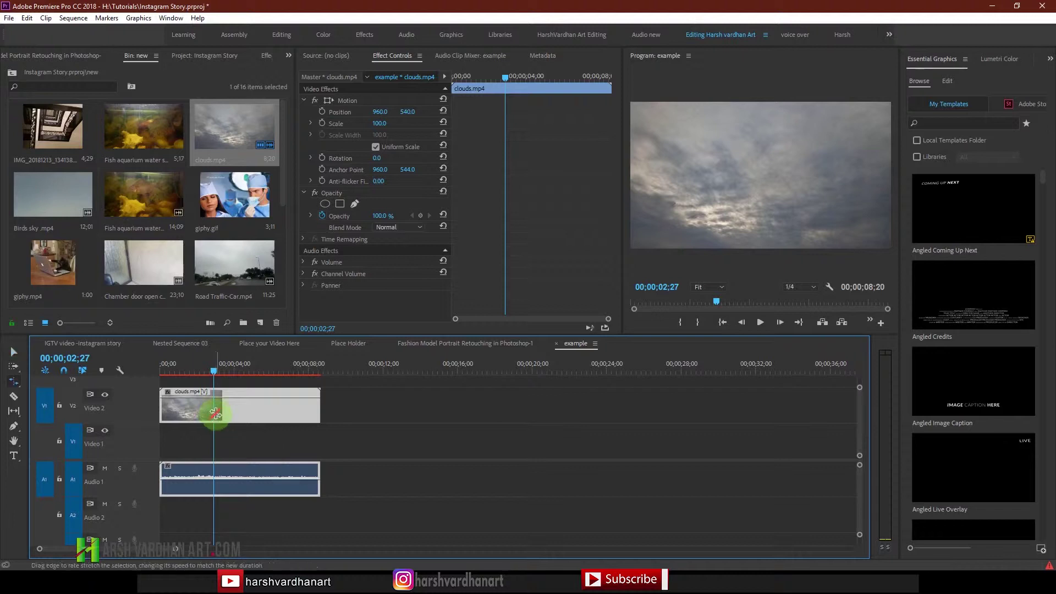
key("c")
left_click(215, 412)
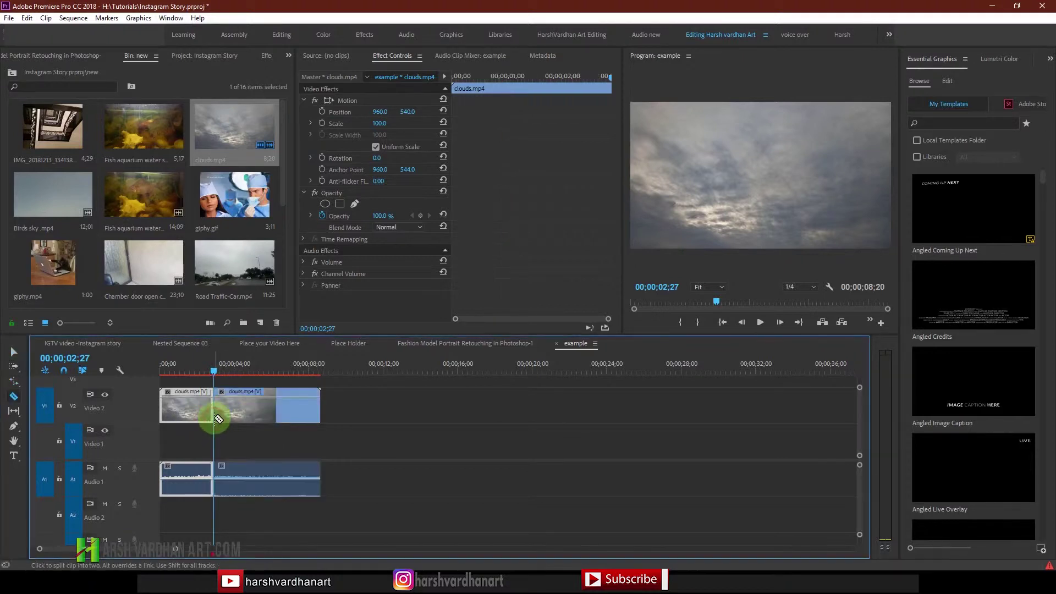
key("v")
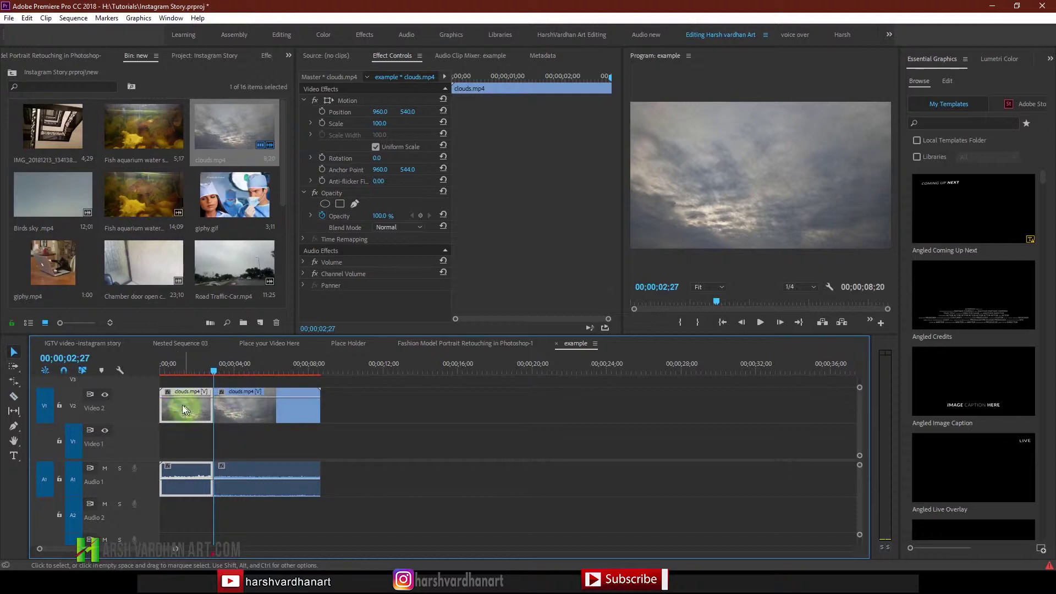
Ripple delete the first part of the split clouds clip, and undo both the deletion and the split
mouse_move(187, 415)
left_mouse_down()
mouse_move(235, 413)
mouse_move(179, 419)
left_mouse_up()
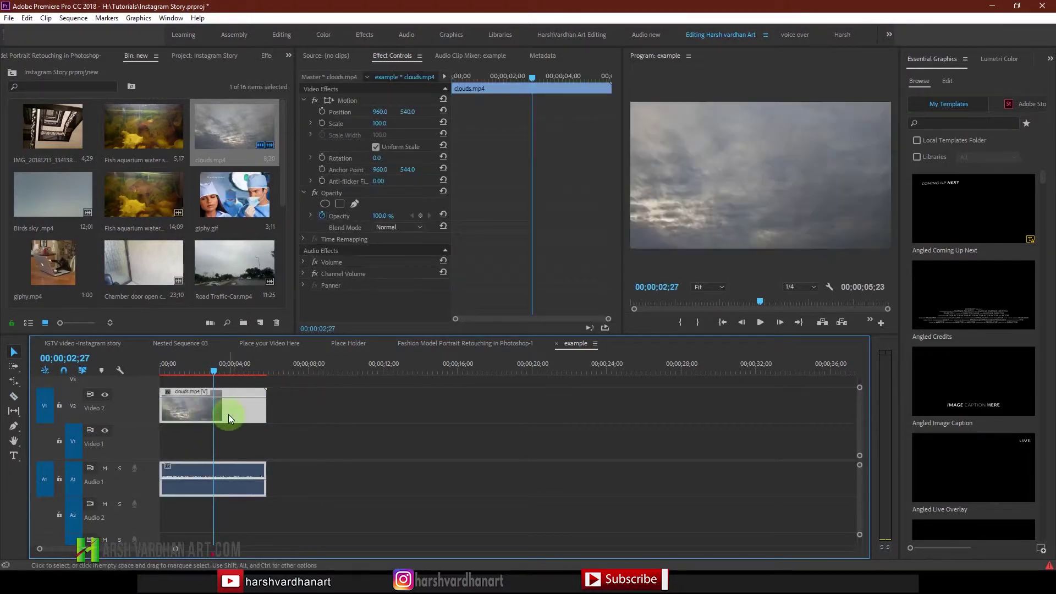
key("ctrl+z")
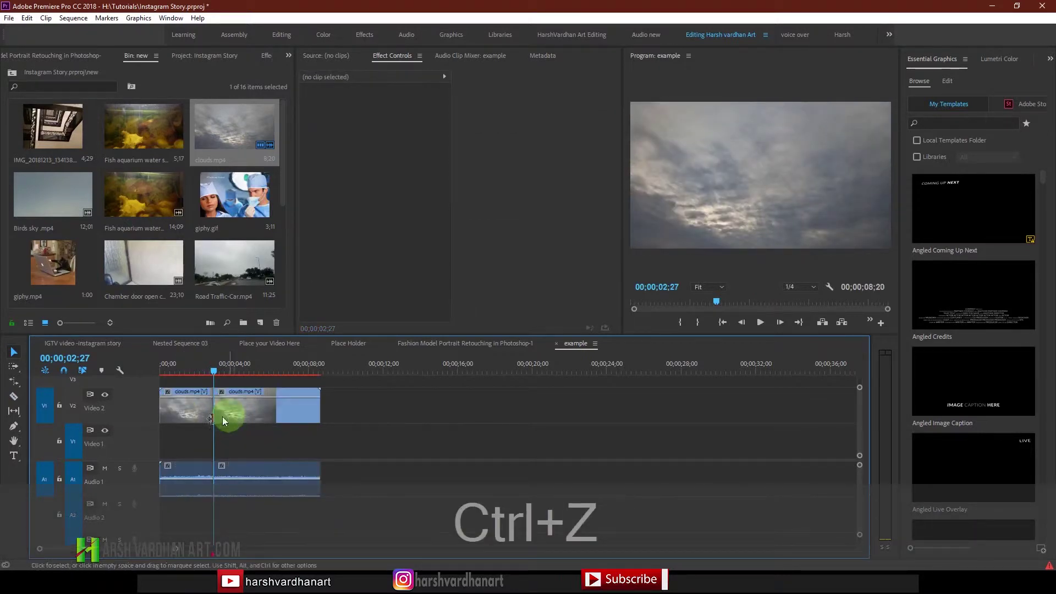
key("ctrl+z")
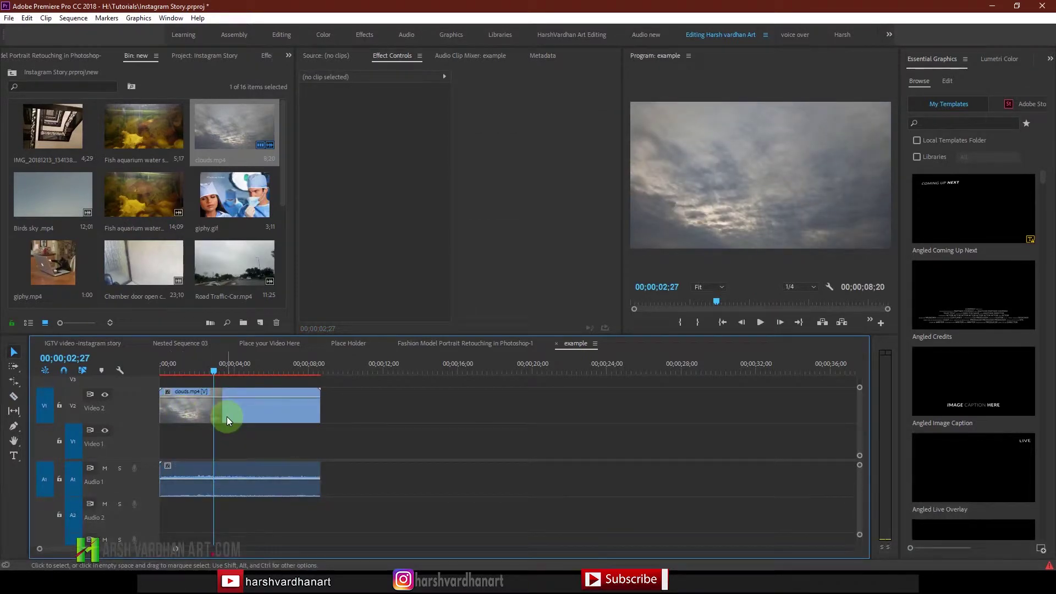
Ripple-trim the start of the clouds clip to the playhead at 00;00;02;27 with the Ripple Edit tool
key("b")
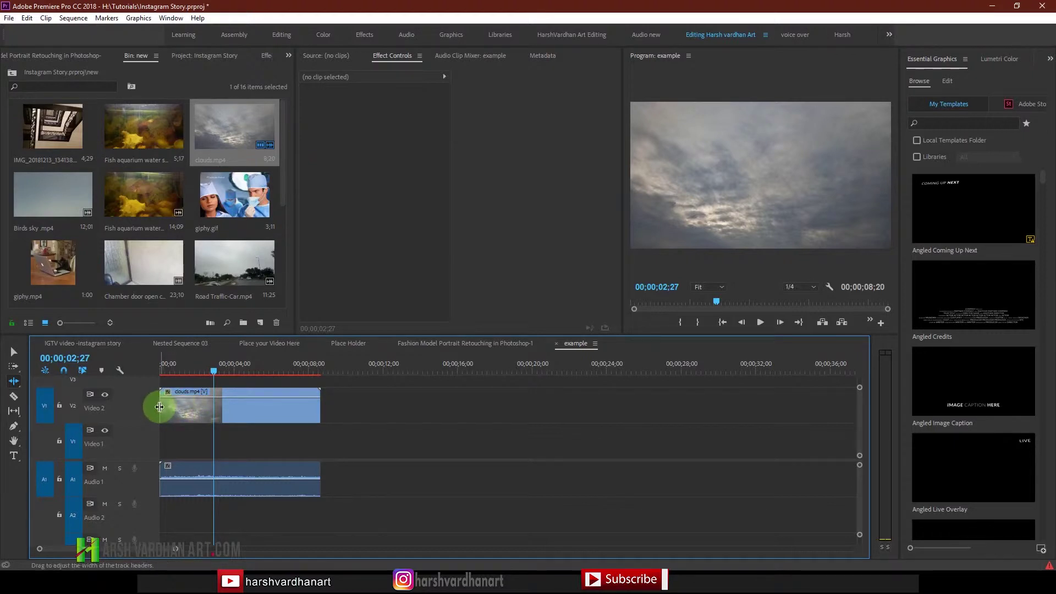
key("equal")
key("equal")
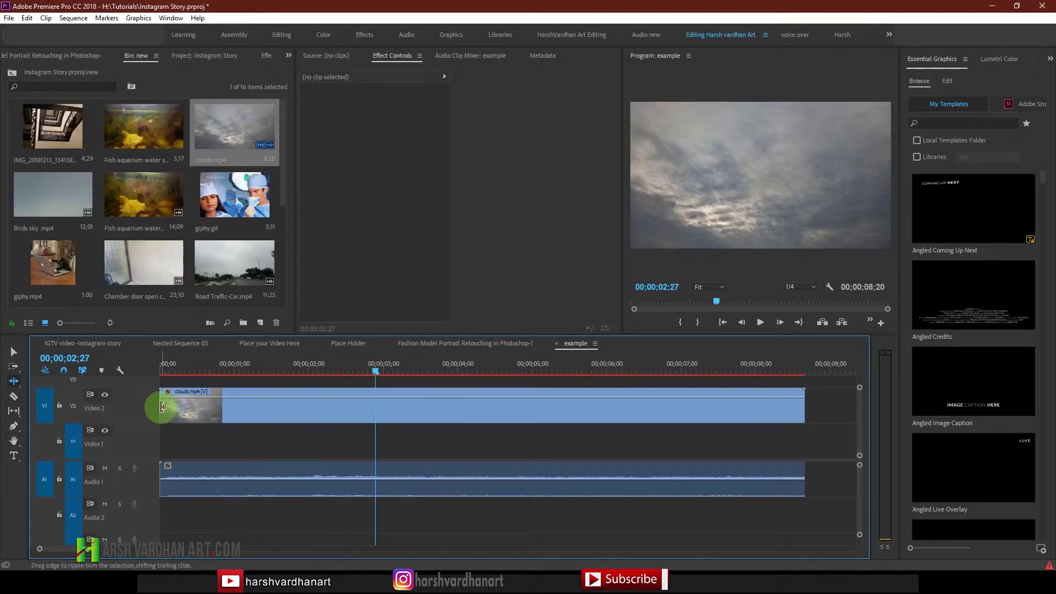
left_click_drag(161, 407, 376, 431)
Scrub the start of the trimmed clip, leaving the playhead at 00;00;00;10, and delete the clouds clip from the timeline
left_click_drag(192, 372, 152, 372)
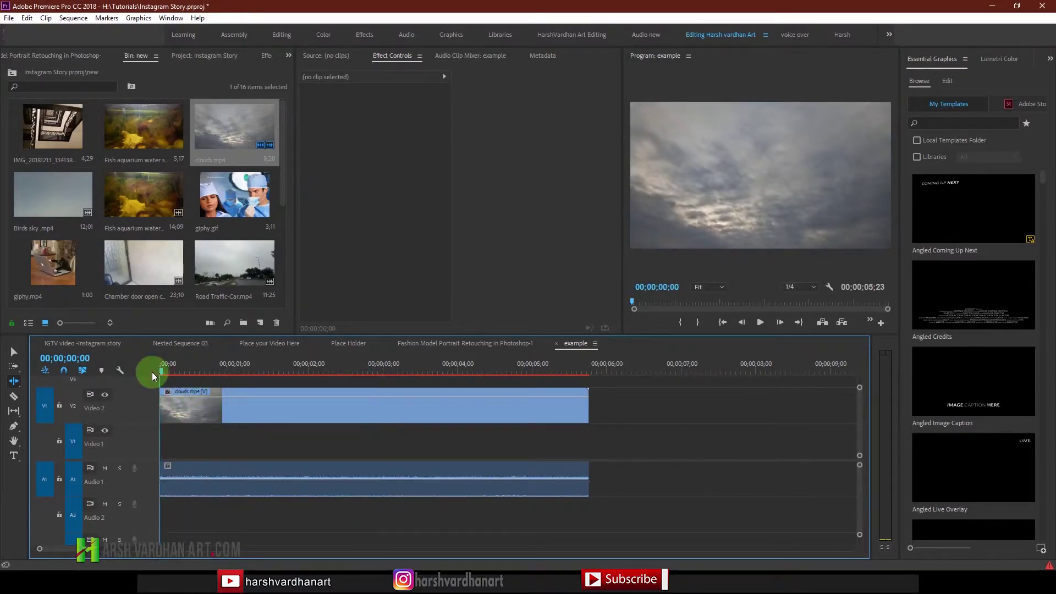
mouse_move(164, 371)
left_mouse_down()
mouse_move(514, 416)
mouse_move(172, 370)
mouse_move(184, 370)
left_mouse_up()
key("minus")
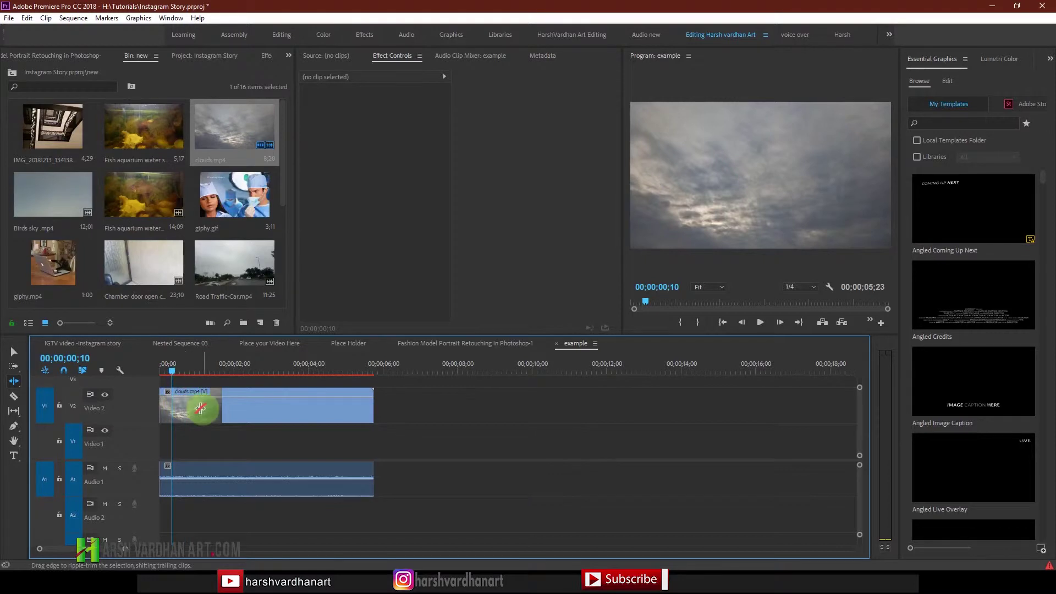
left_click(207, 410)
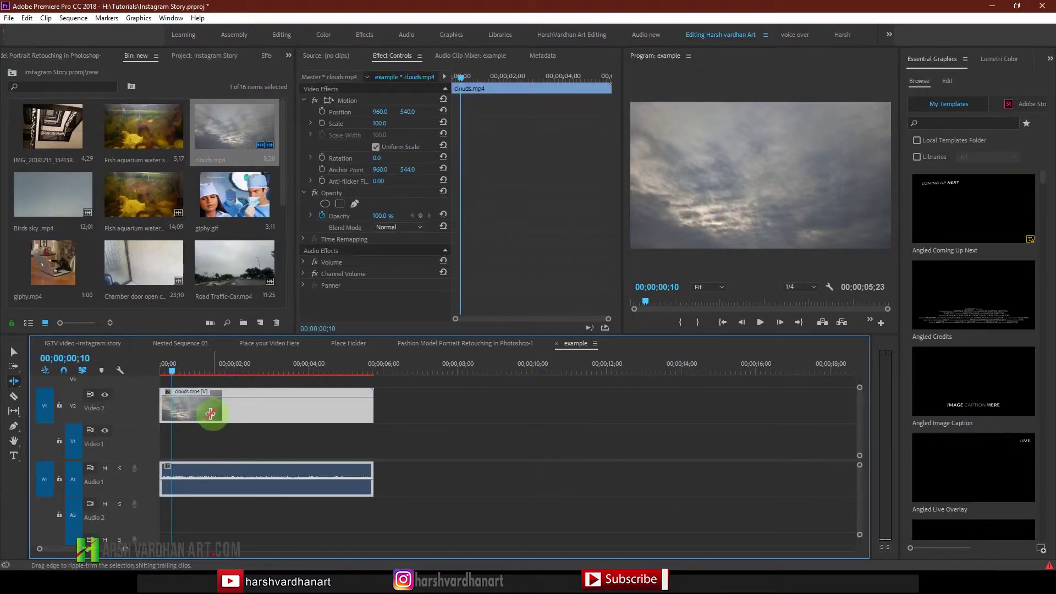
key("Delete")
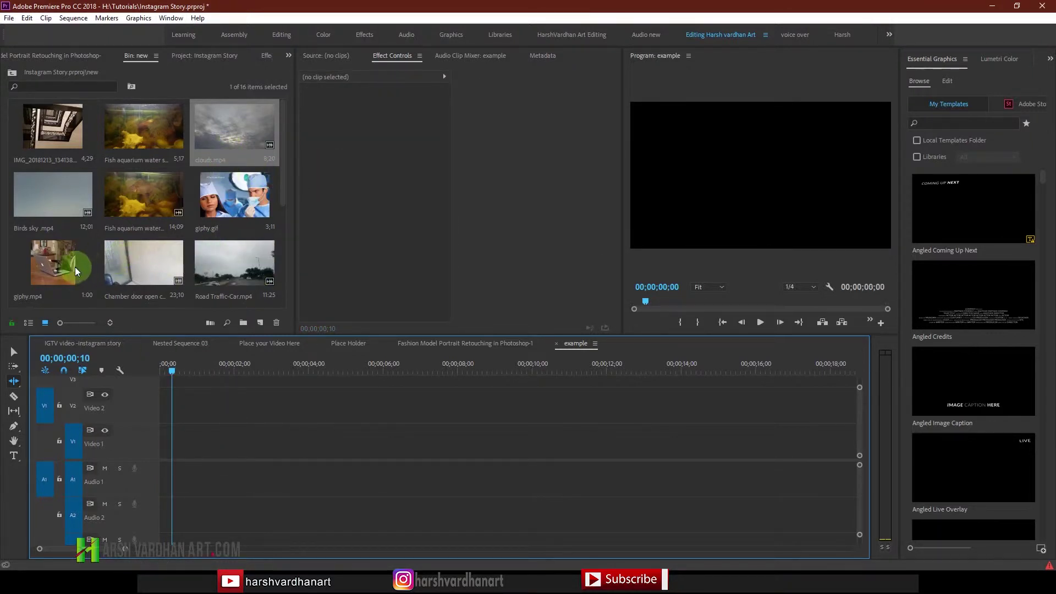
Open Sunrise morning.mp4 from the bin in the Source monitor
scroll(232, 142, "down", 3)
left_click(231, 213)
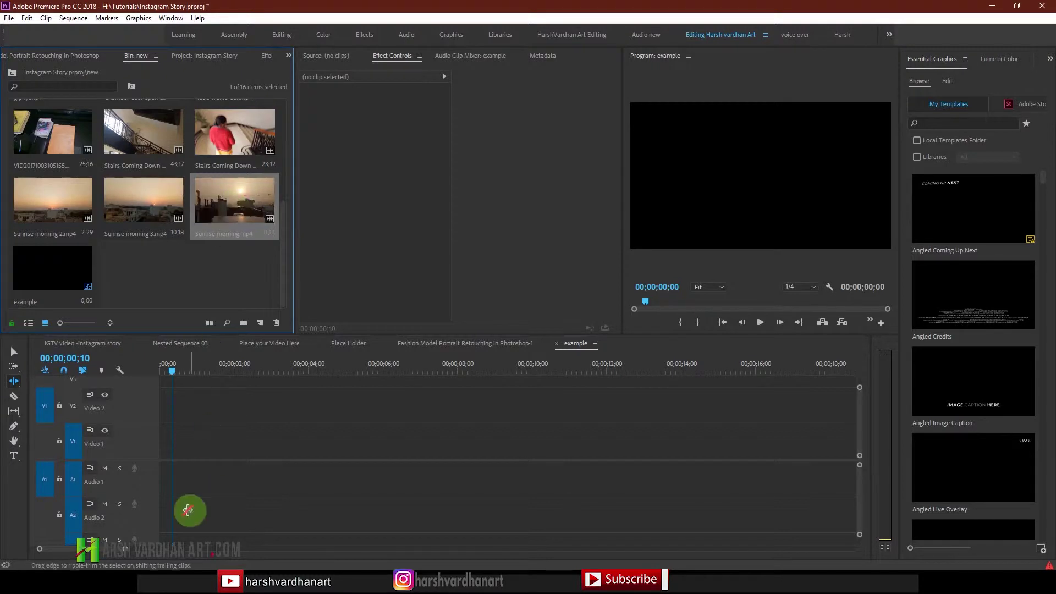
double_click(220, 210)
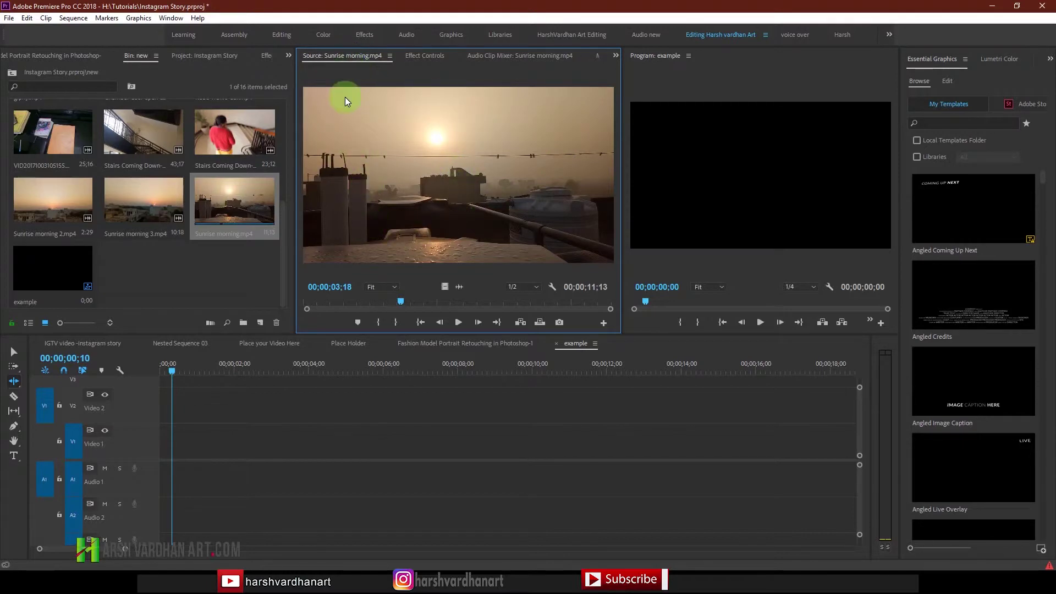
Examine the Source monitor and the Program monitor up close with the screen magnifier
key("super+equal")
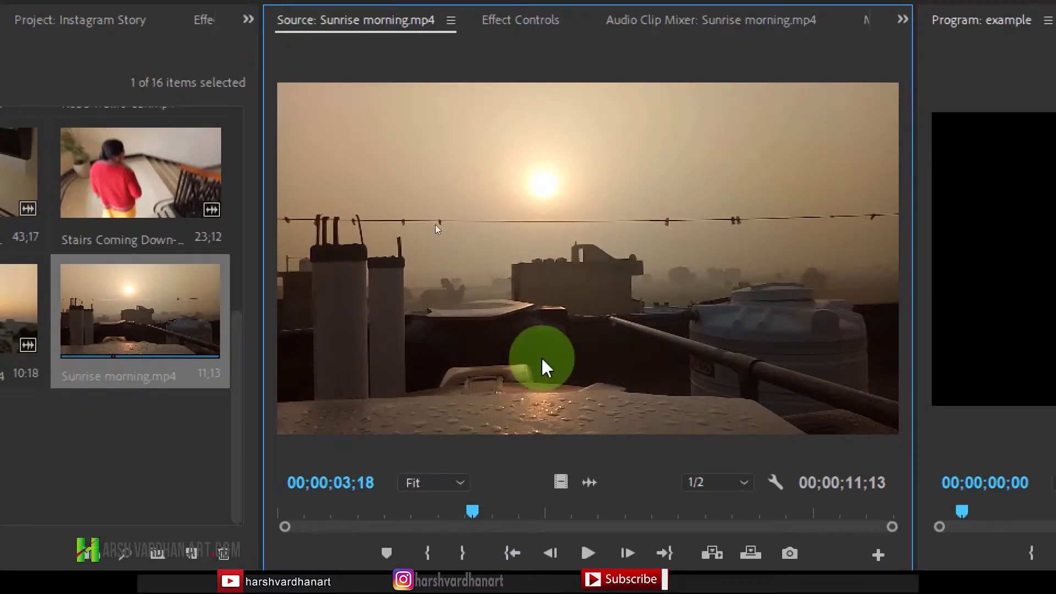
key("super+minus")
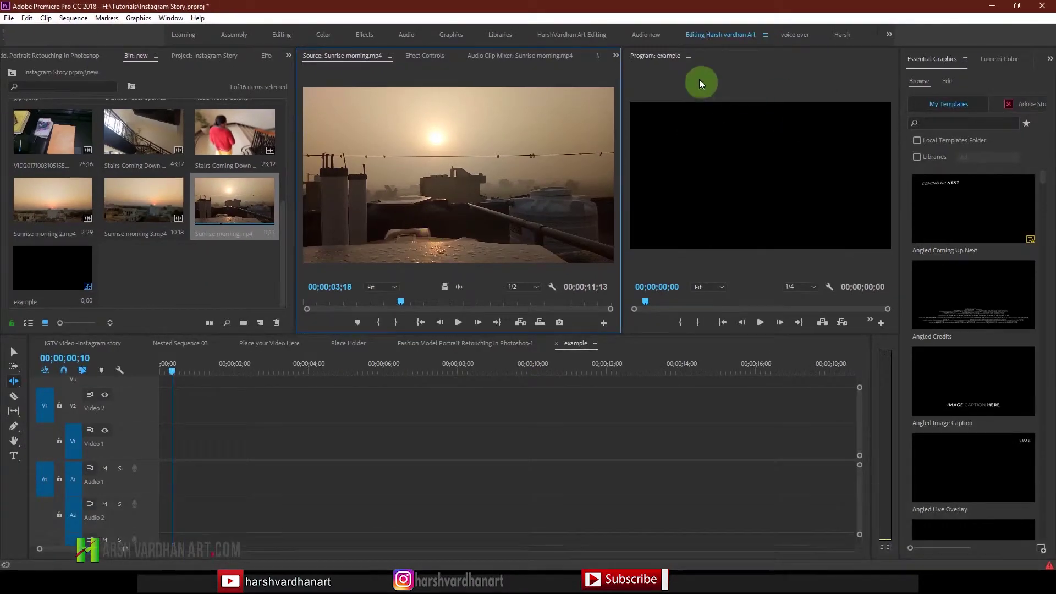
key("super+equal")
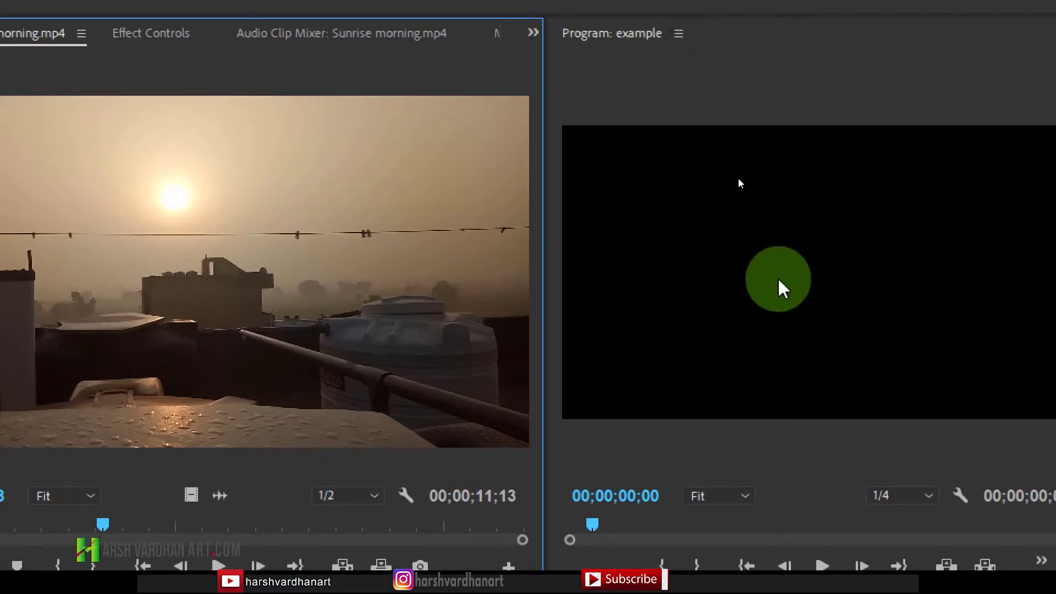
key("super+minus")
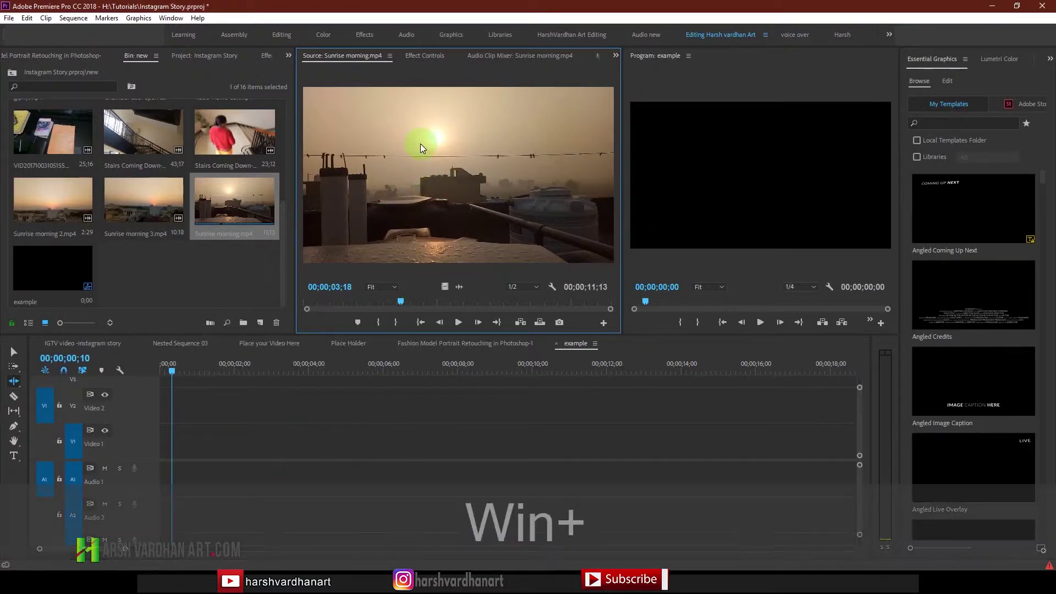
key("super+equal")
key("super+minus")
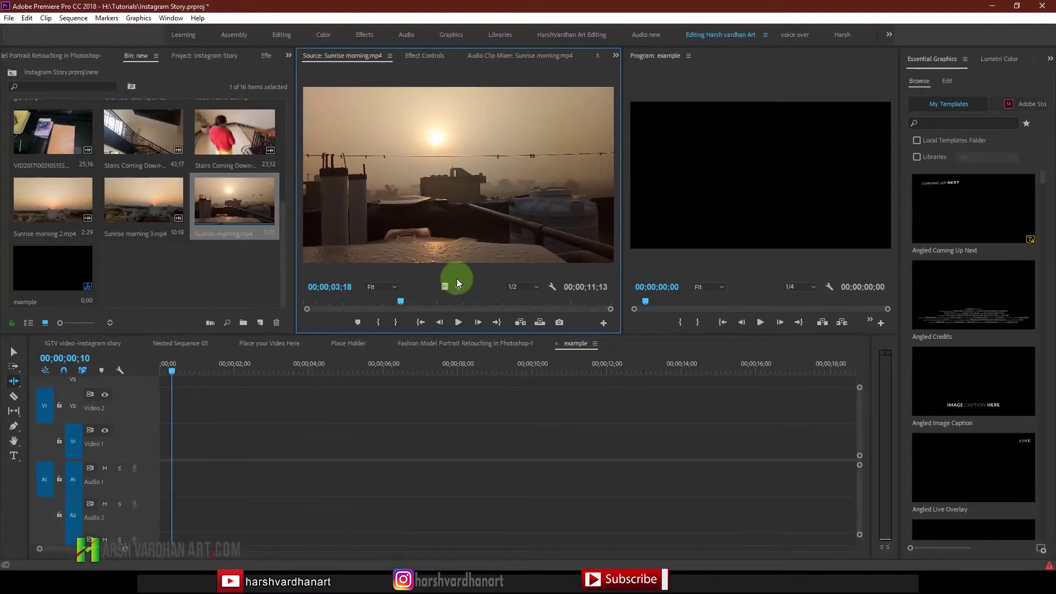
Place only the video of Sunrise morning.mp4 from the Source monitor at the start of Video 2, keeping the existing sequence settings
key("super+equal")
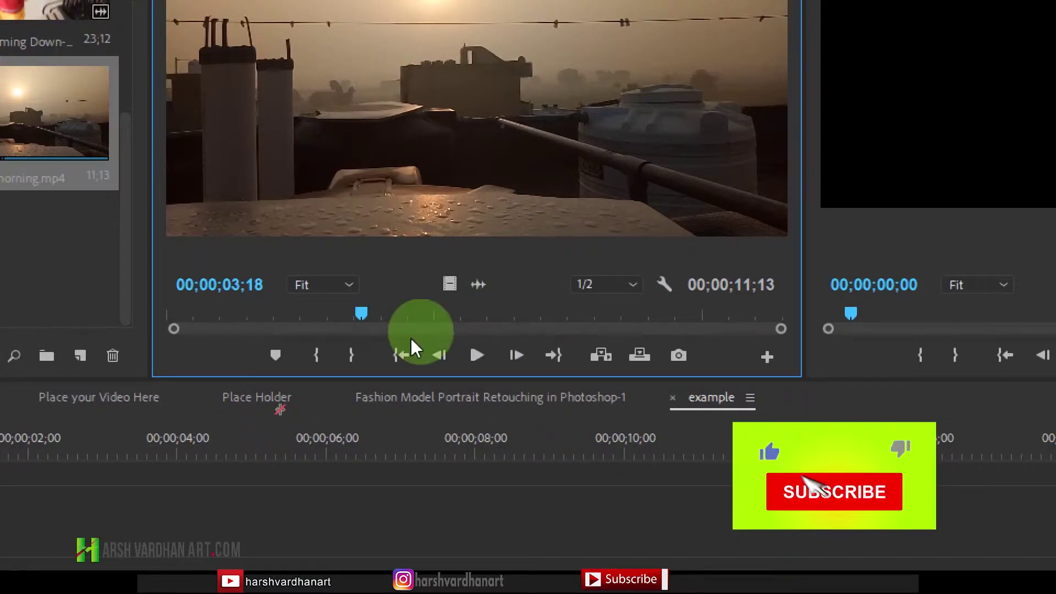
left_click_drag(451, 277, 444, 254)
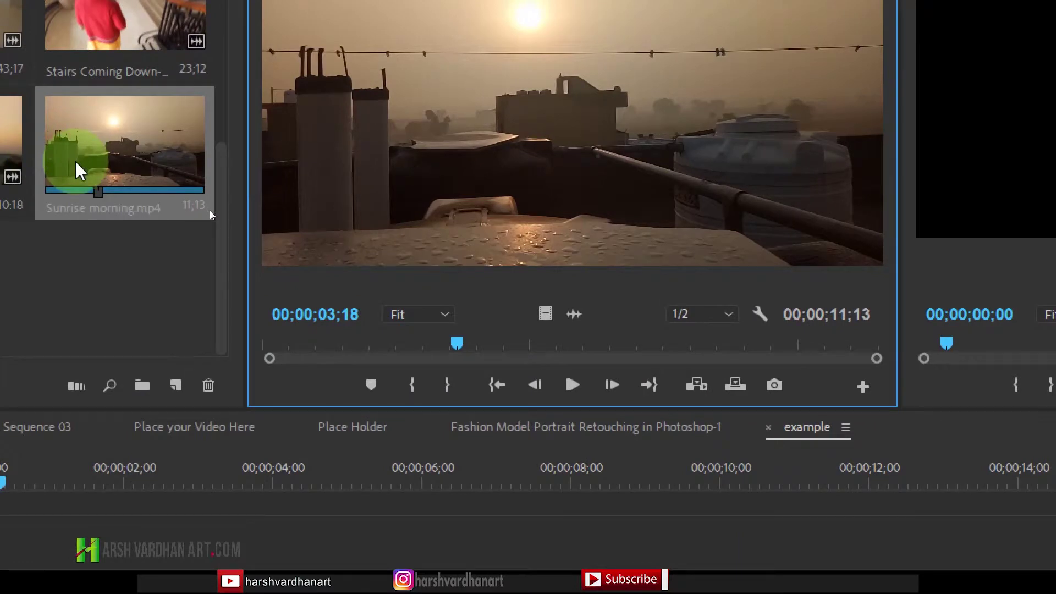
left_click_drag(76, 162, 586, 341)
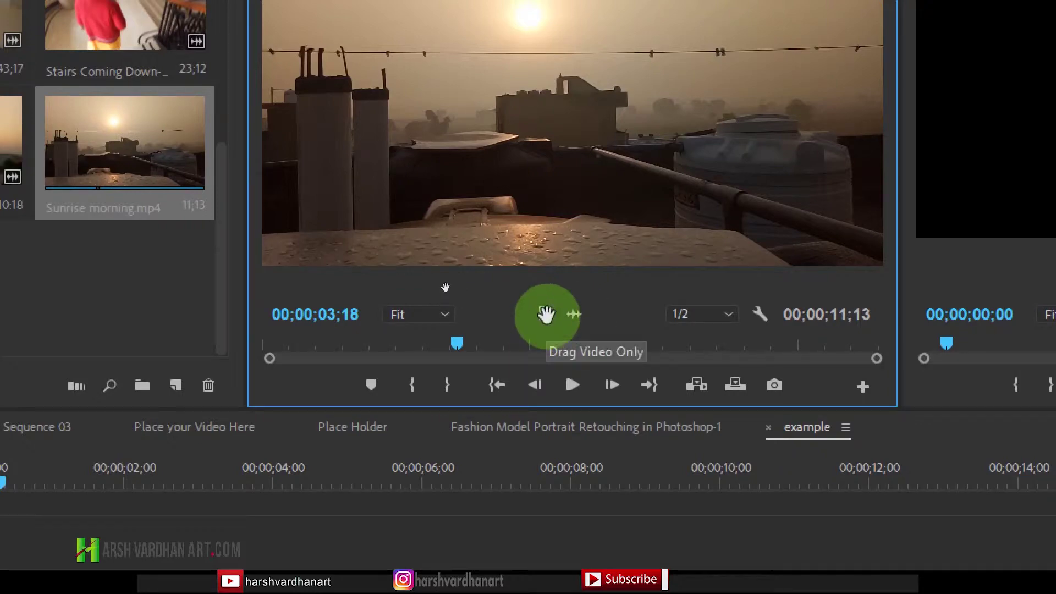
key("super+minus")
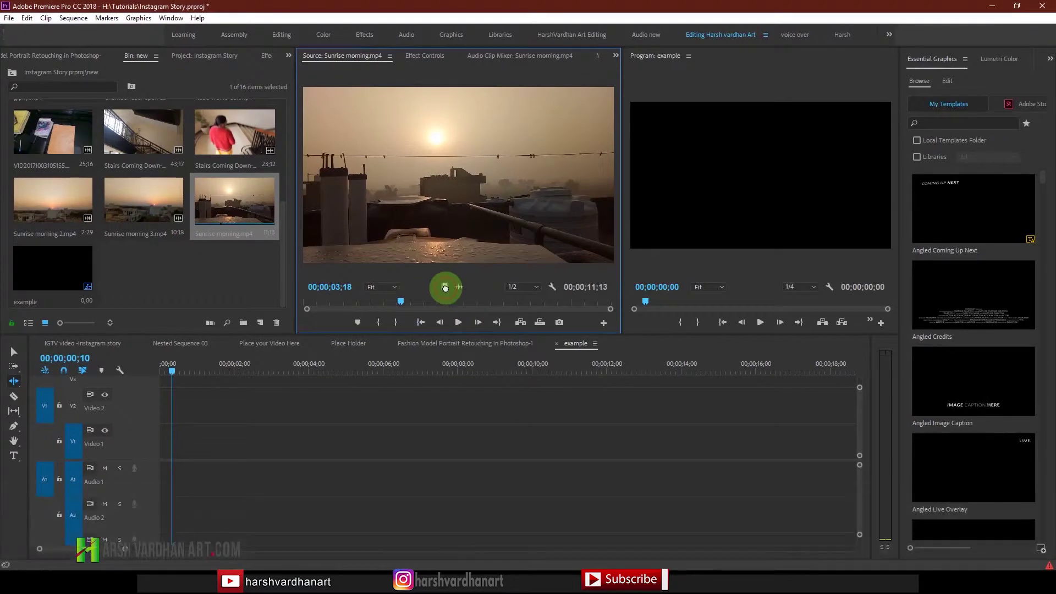
left_click_drag(444, 287, 156, 410)
left_click(617, 313)
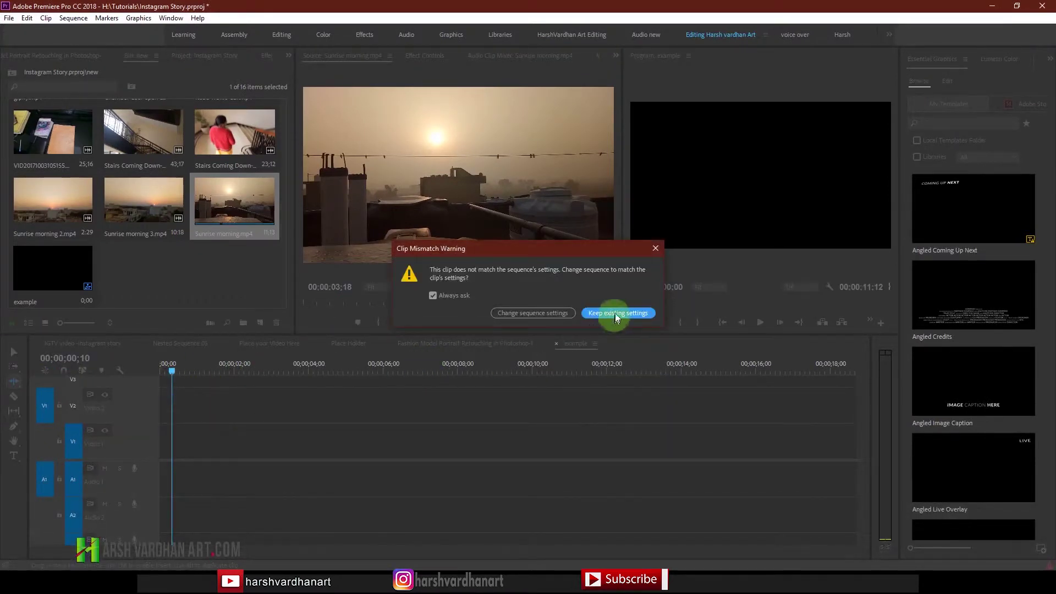
Scrub the start of the video-only clip, leaving the playhead at 00;00;00;25, and delete the clip from Video 2
left_click_drag(163, 377, 190, 375)
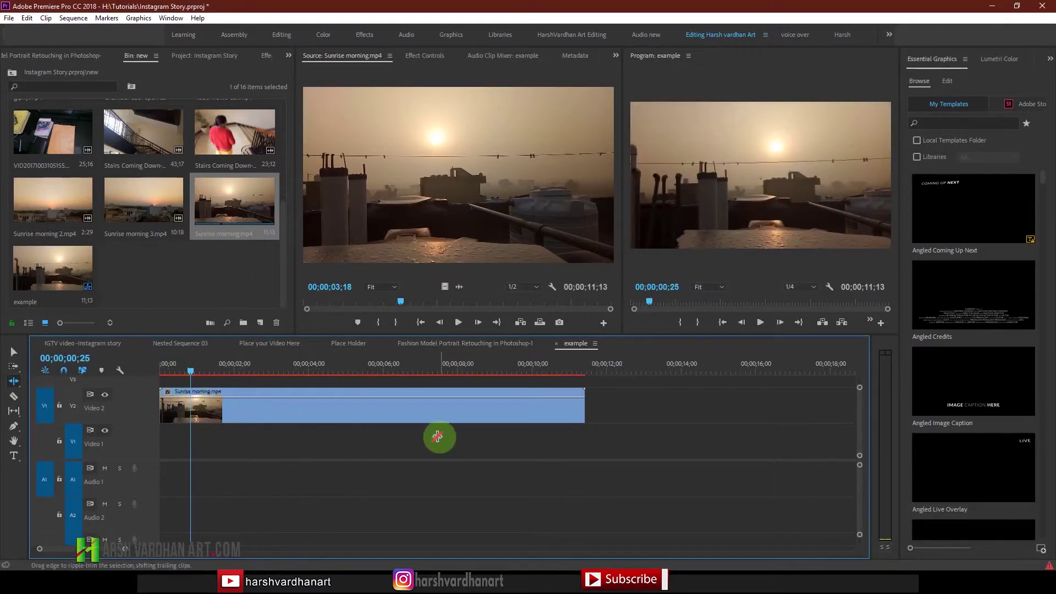
left_click(334, 416)
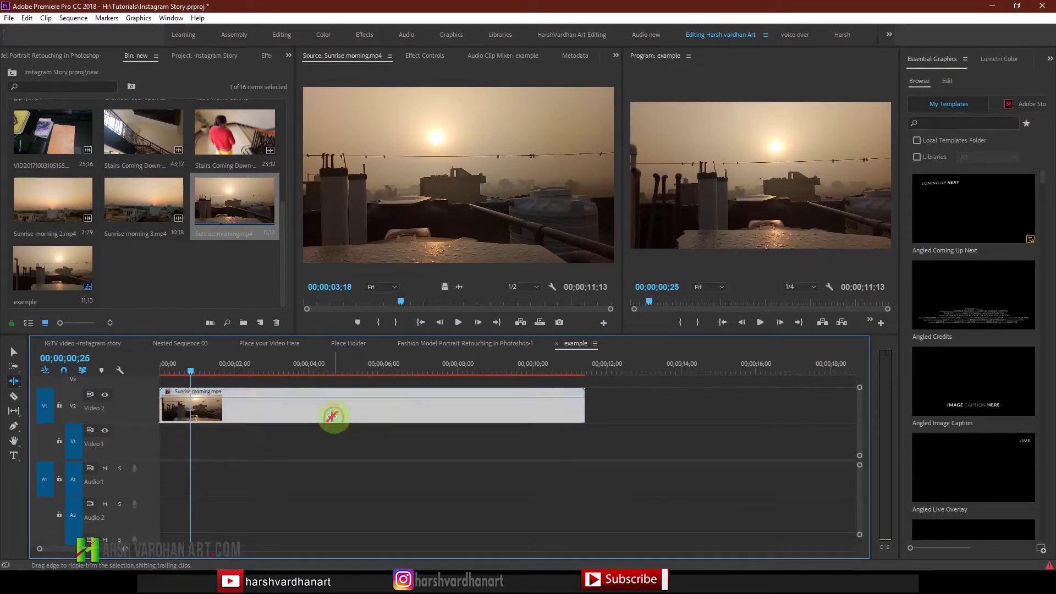
key("Delete")
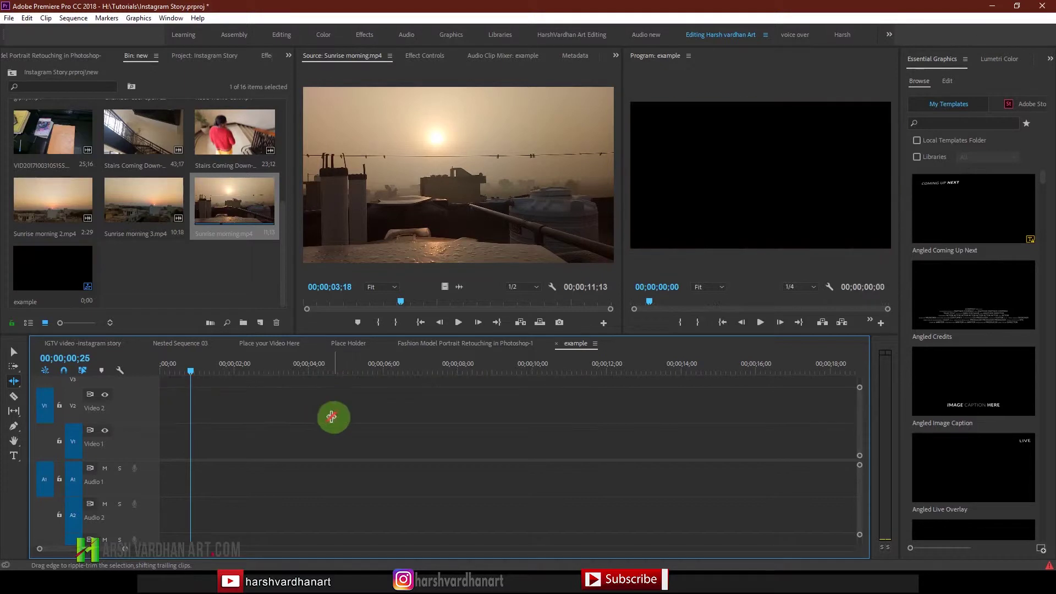
Place only the audio of Sunrise morning.mp4 at the start of Audio 1, scrub to 00;00;01;19 and undo the placement
left_click(460, 288)
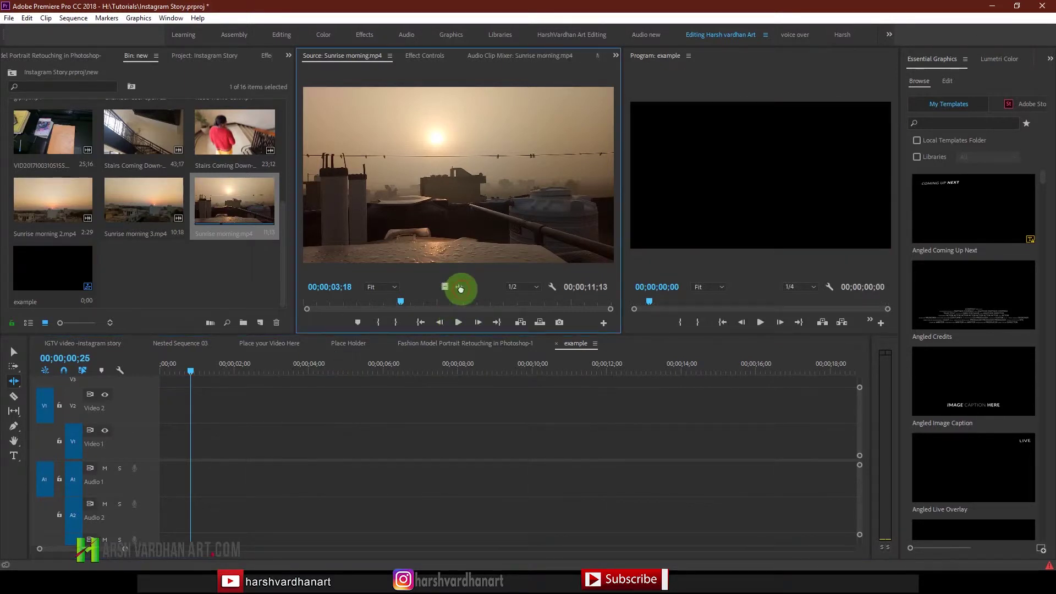
left_click_drag(460, 287, 132, 474)
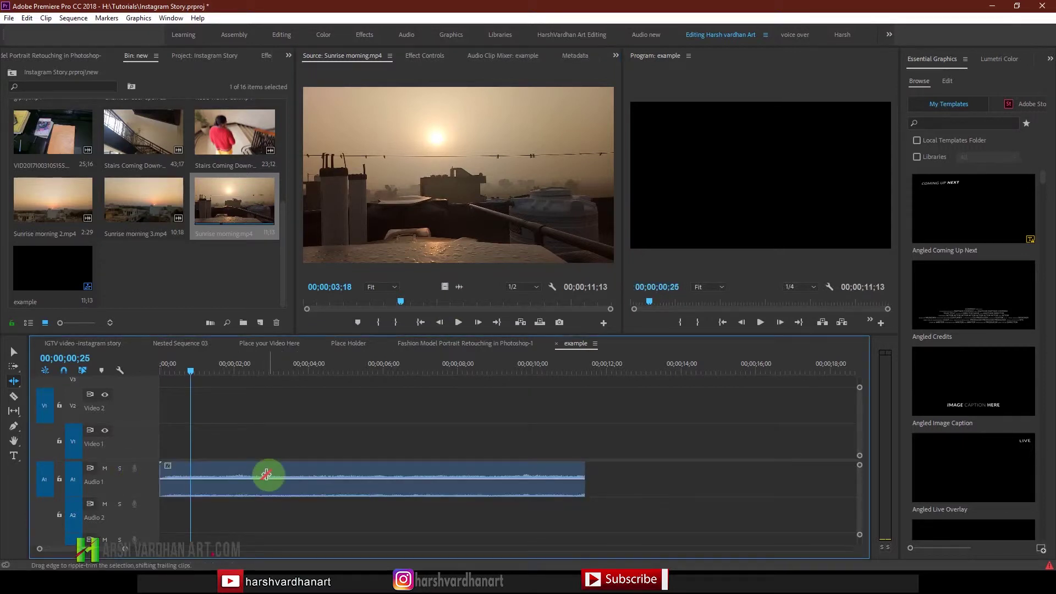
left_click_drag(194, 387, 219, 385)
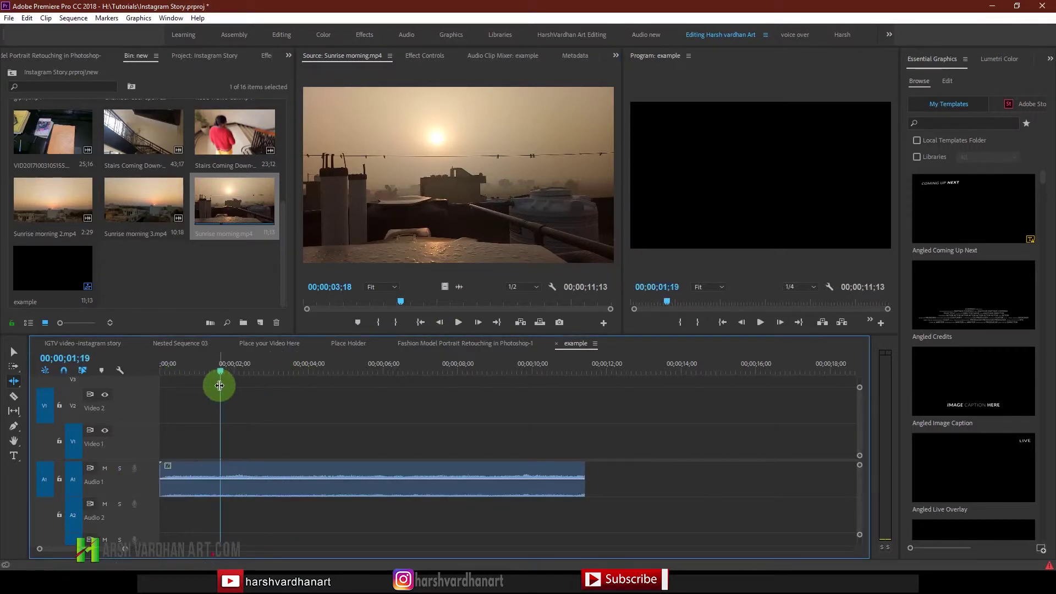
key("ctrl+z")
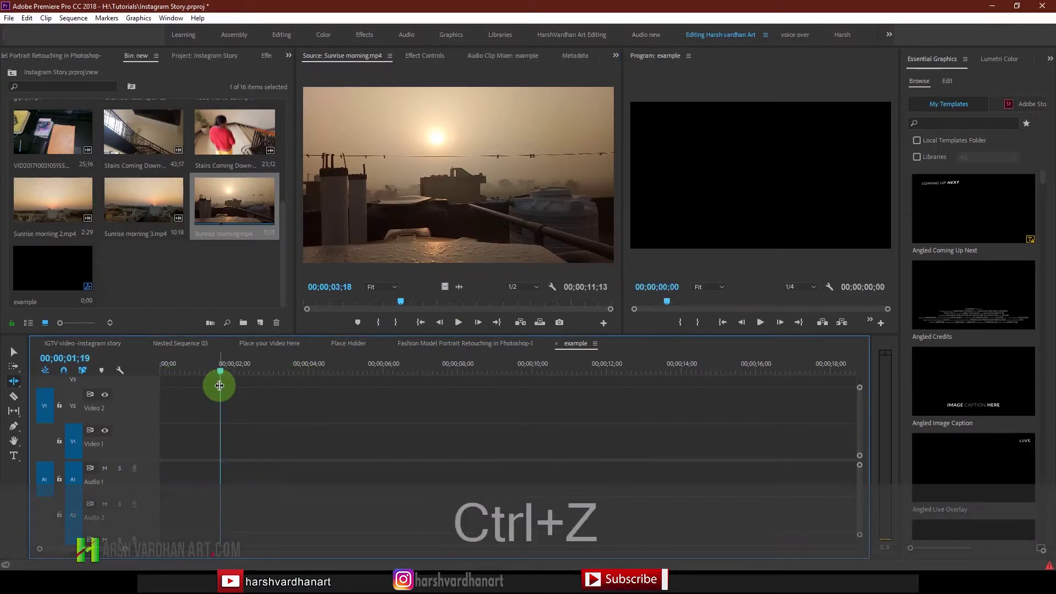
Patch the source video to the Video 1 track and mark an In point at 00;00;02;03 in the Source monitor
left_click(45, 440)
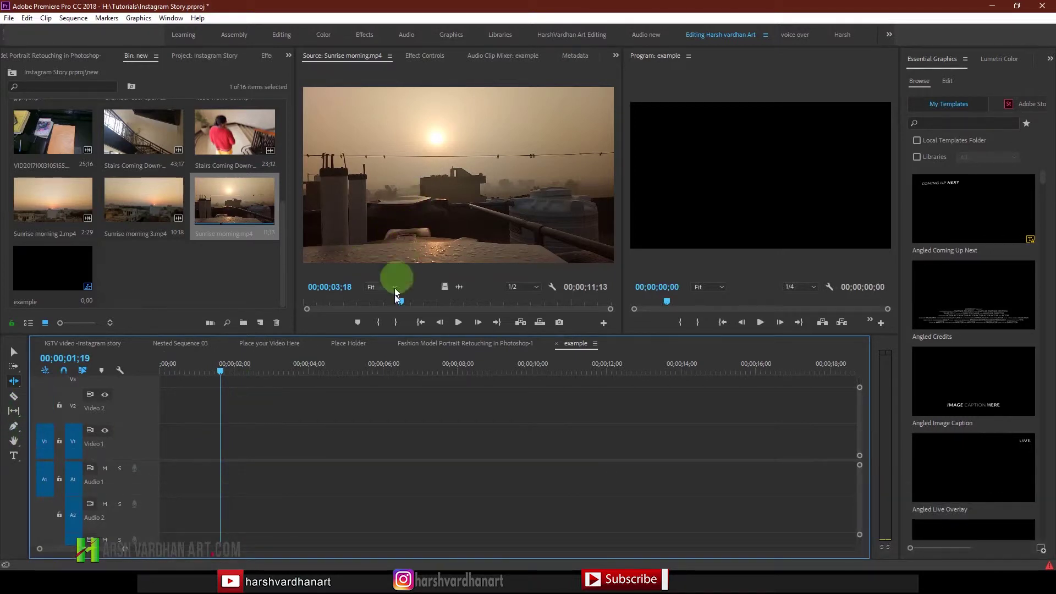
left_click_drag(401, 301, 362, 309)
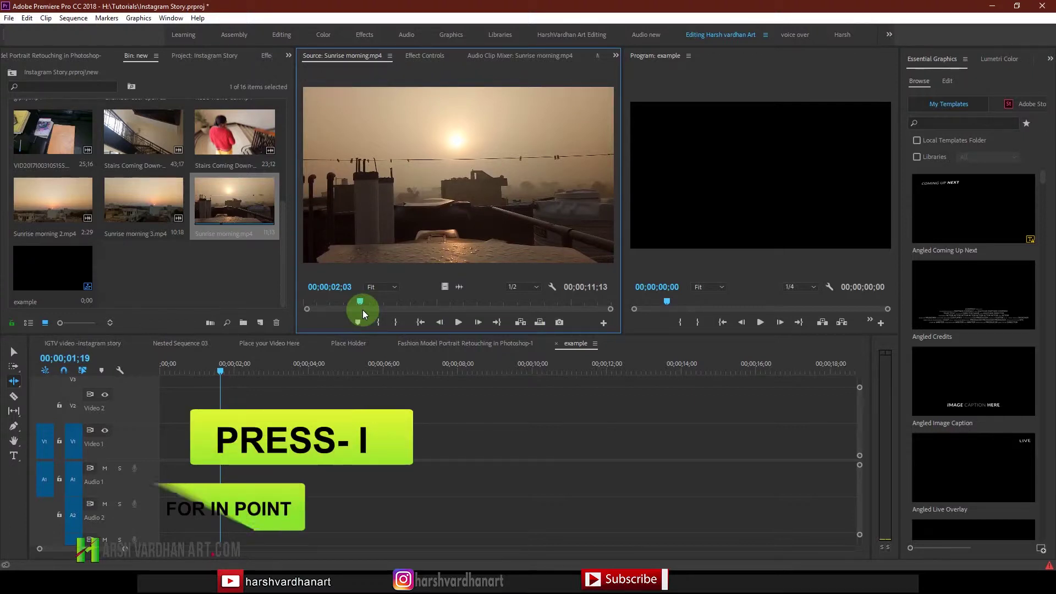
key("i")
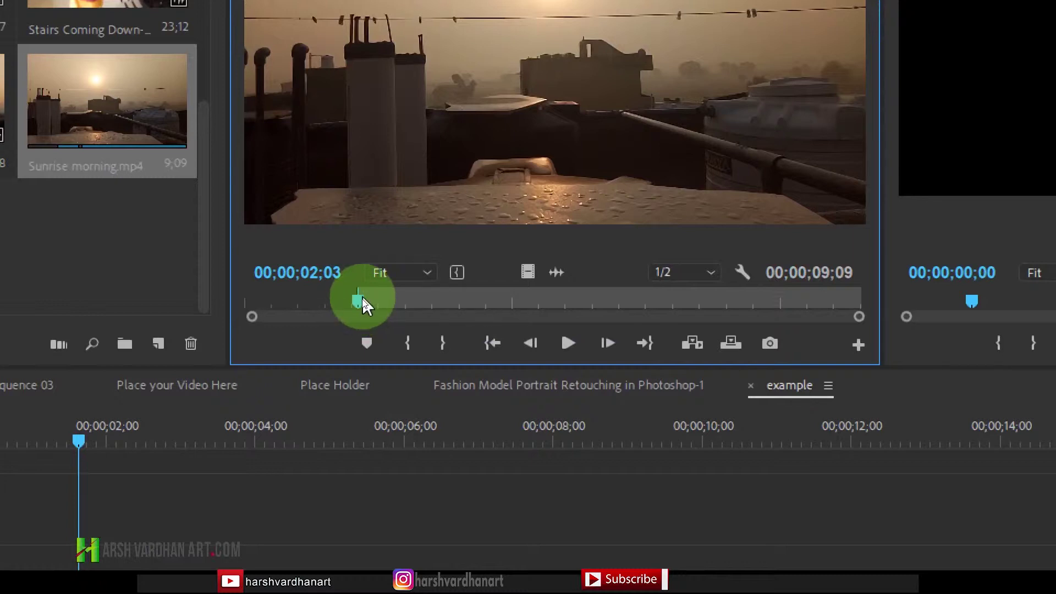
Try Out points at 00;00;09;05, 00;00;10;00 and 00;00;05;29 for Sunrise morning.mp4 in the Source monitor
left_click_drag(363, 305, 744, 308)
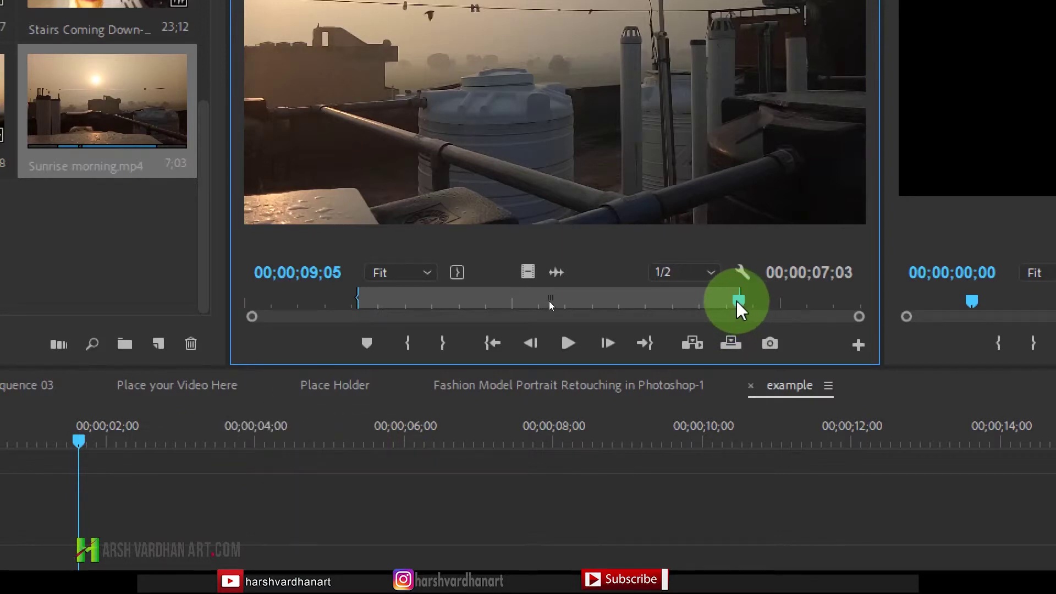
key("ctrl+s")
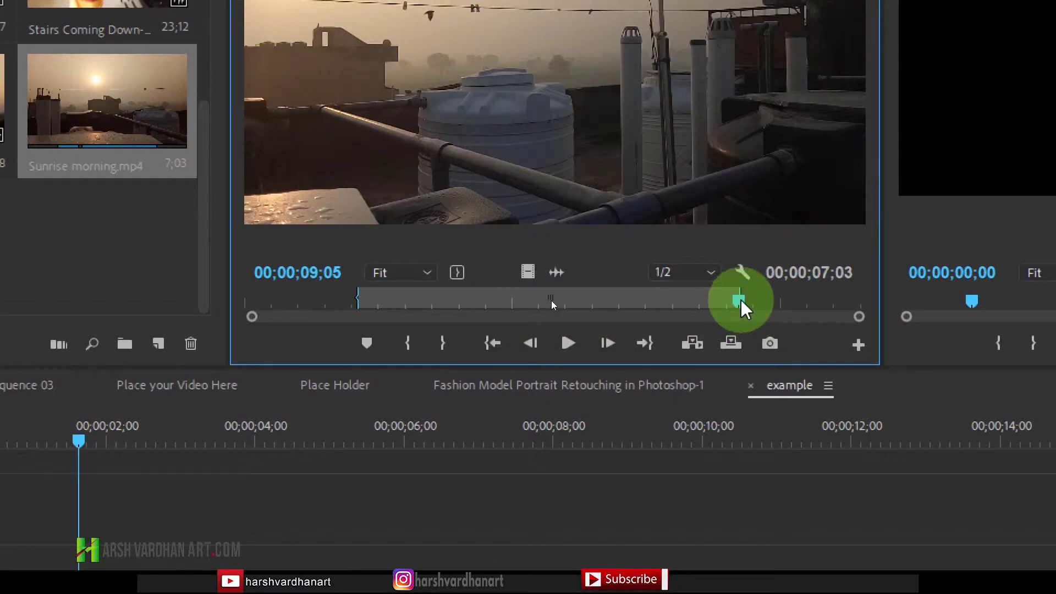
left_click_drag(740, 298, 788, 305)
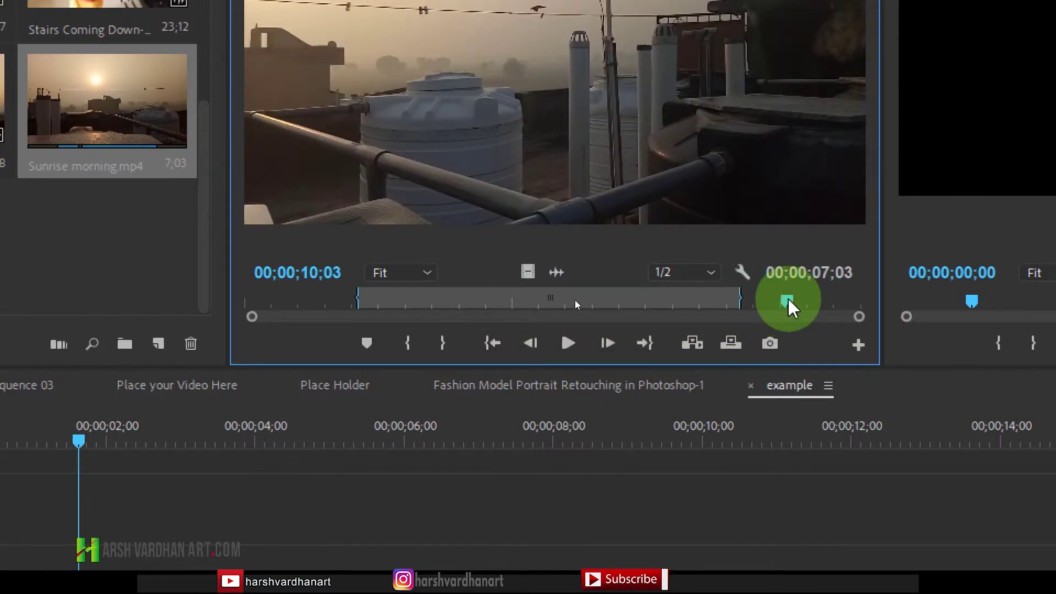
left_click(787, 299)
left_click_drag(788, 298, 782, 302)
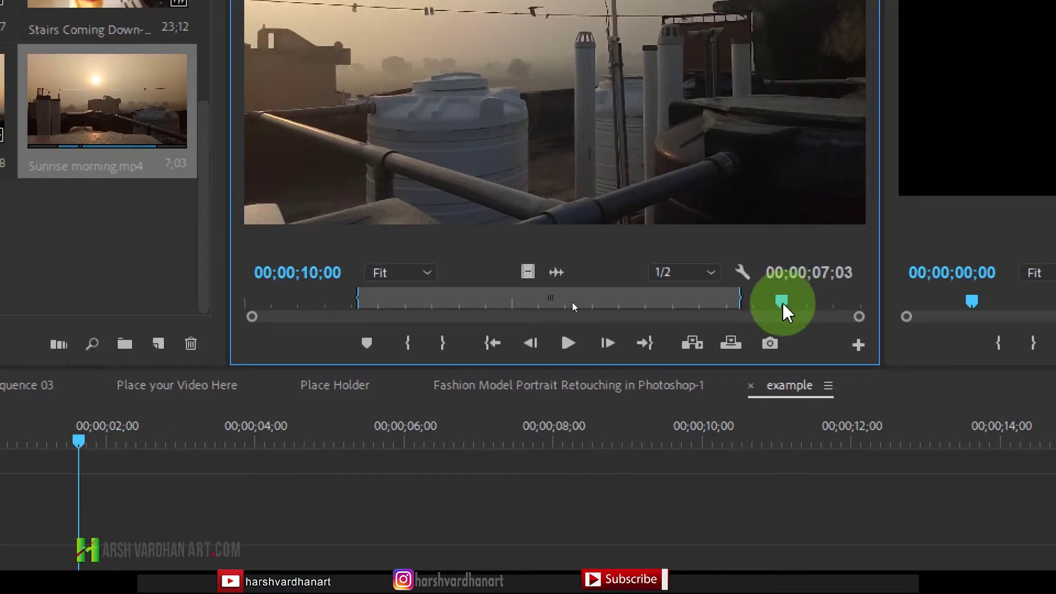
key("o")
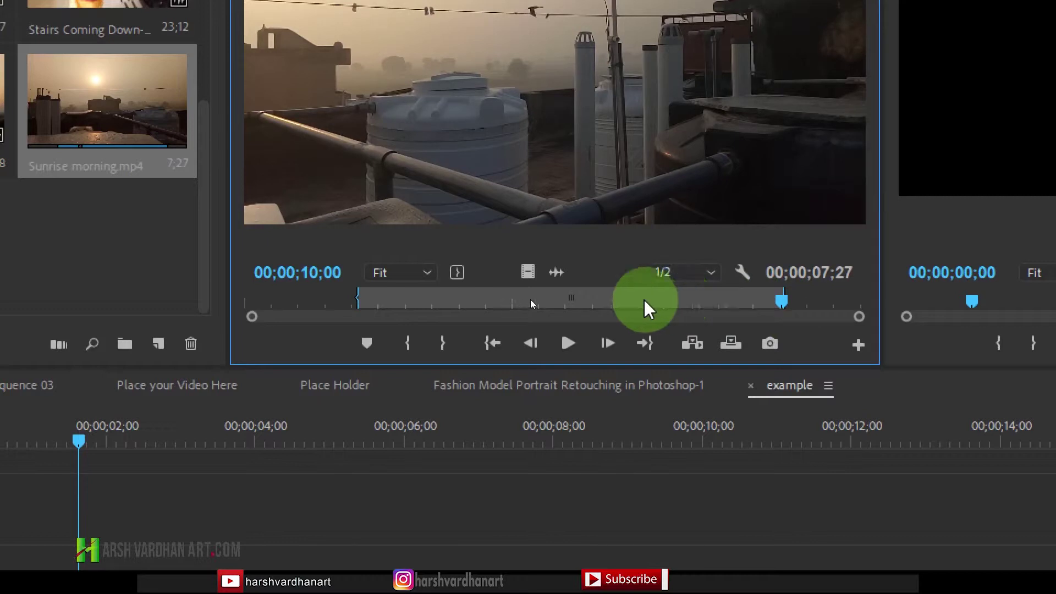
left_click(567, 302)
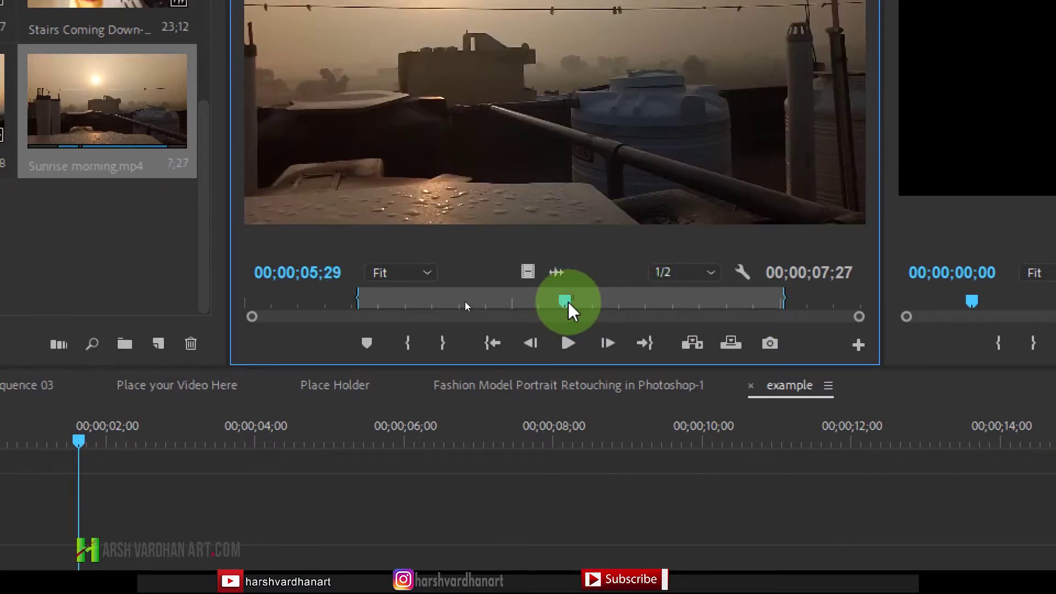
key("o")
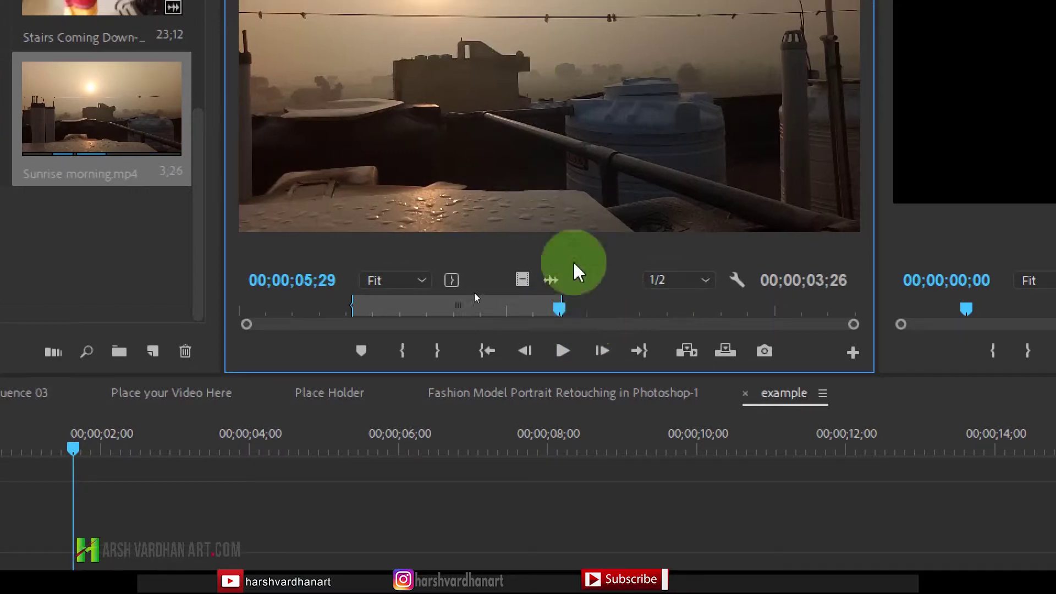
Set the Out point of Sunrise morning.mp4 to 00;00;09;23 in the Source monitor
left_click(766, 312)
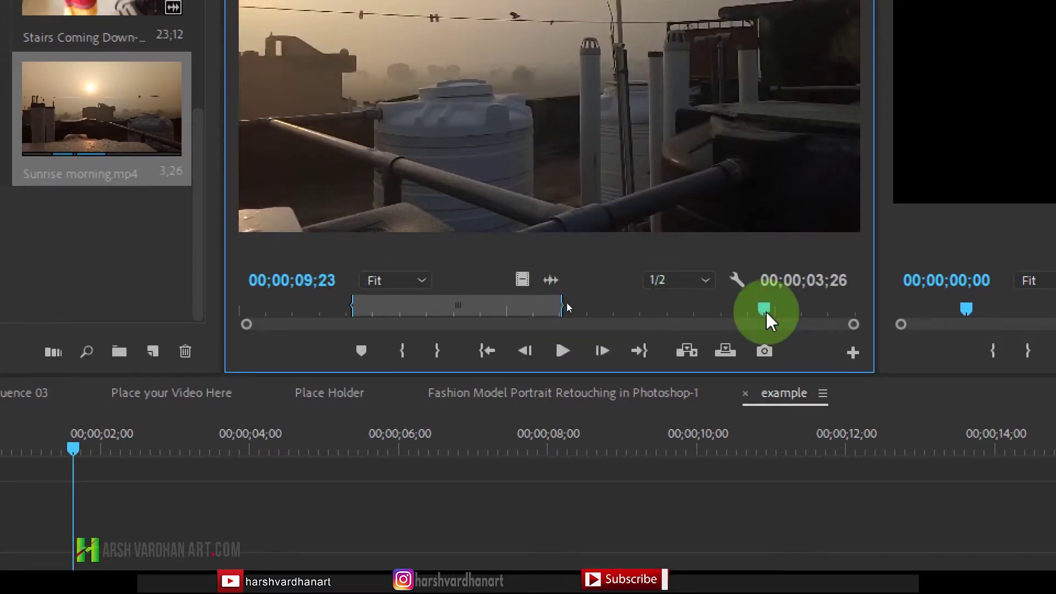
key("o")
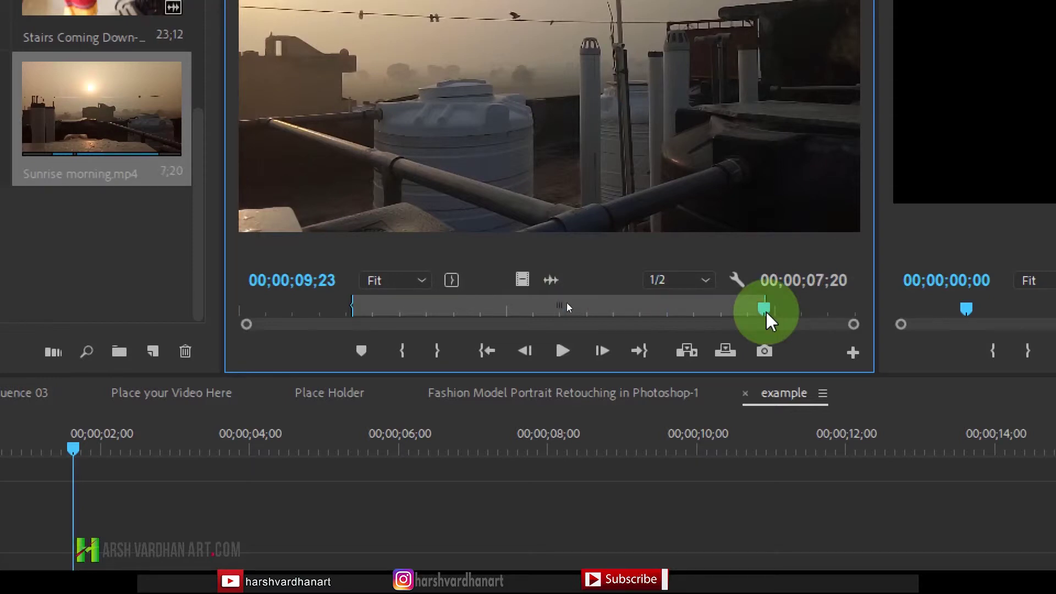
key("super+minus")
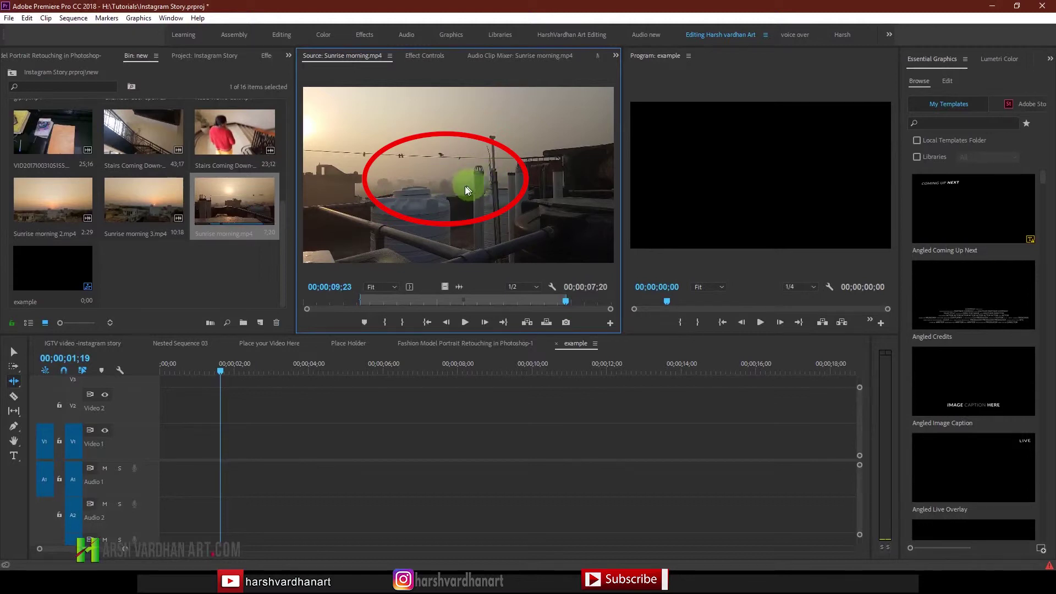
Place the marked range at the start of Video 1 and Audio 1, keeping the existing sequence settings, and scrub through it to 00;00;06;23
left_click_drag(464, 196, 160, 450)
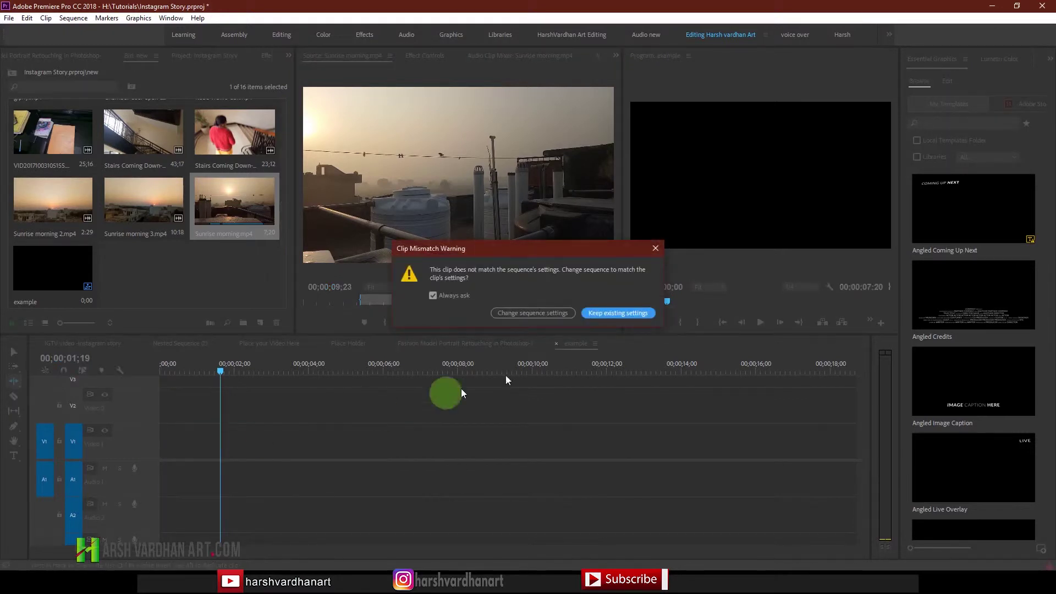
left_click(609, 316)
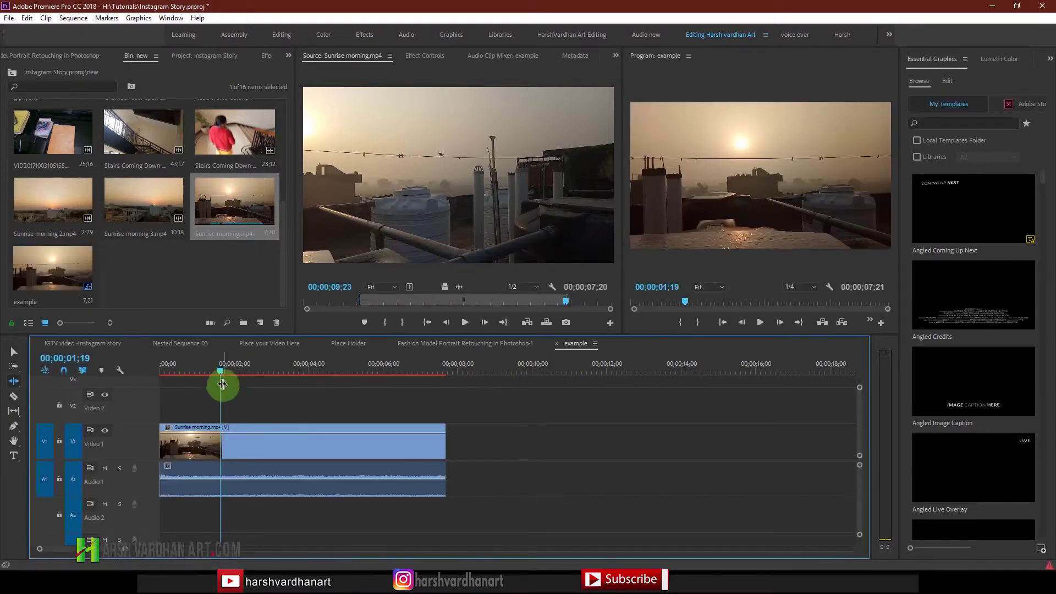
left_click_drag(220, 368, 287, 380)
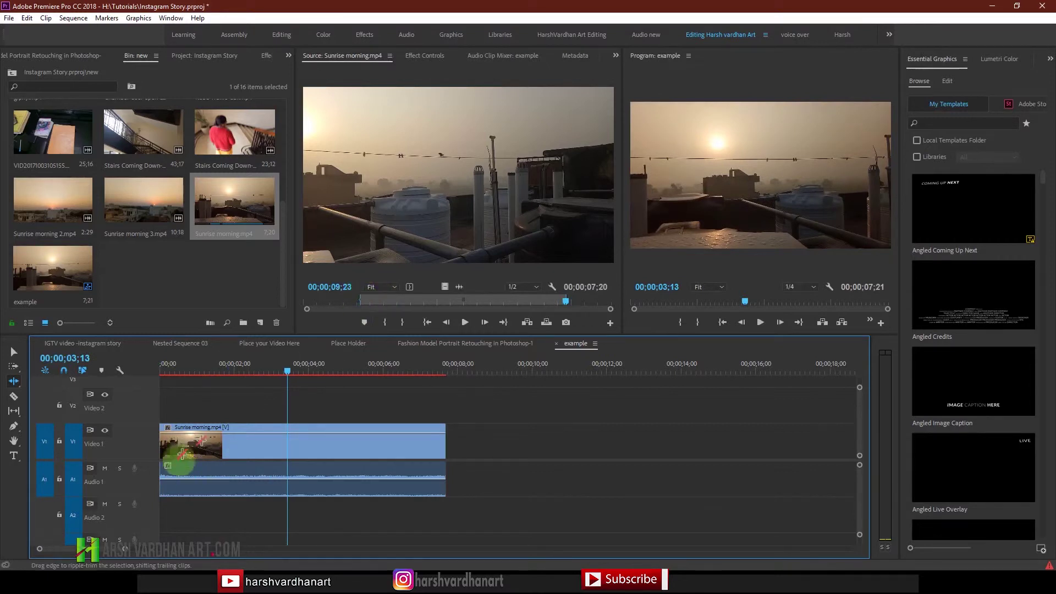
left_click_drag(203, 369, 413, 400)
Examine the Source monitor's video-only and audio-only controls up close with the screen magnifier
key("super+plus")
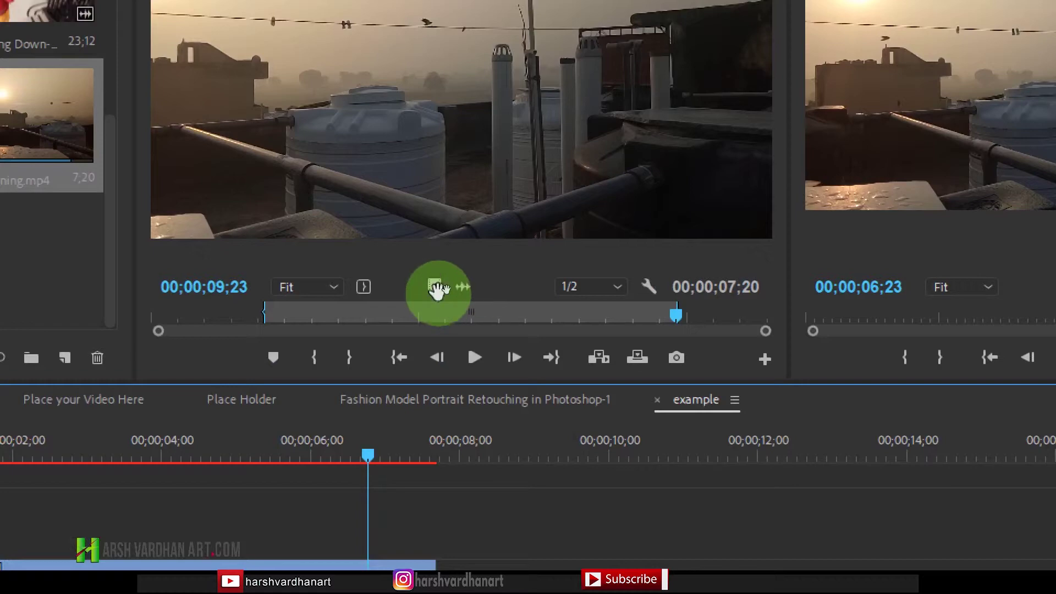
left_click_drag(435, 287, 313, 593)
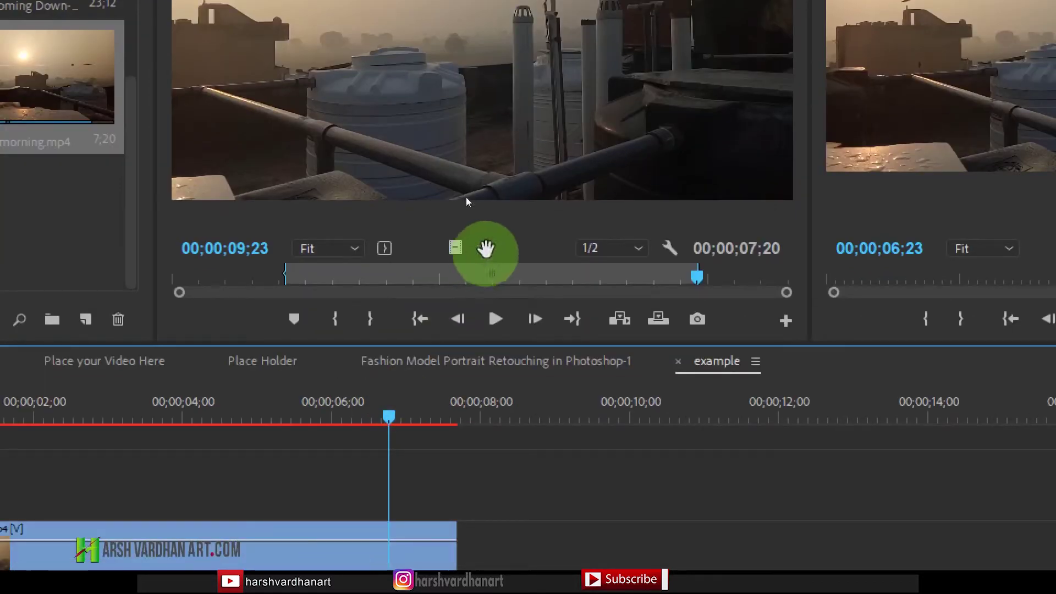
key("super+minus")
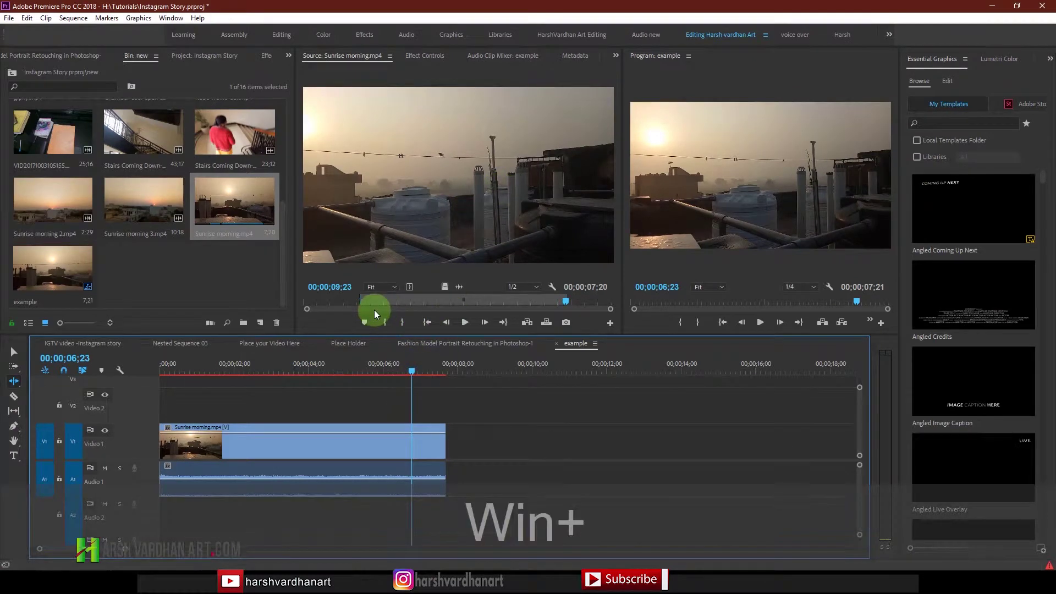
key("super+equal")
key("super+minus")
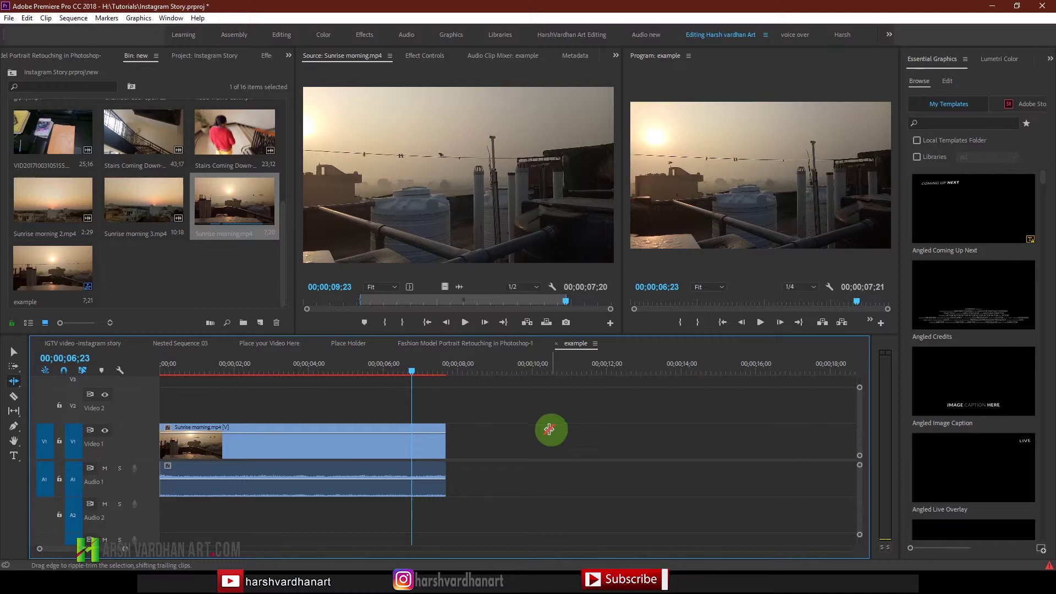
Scrub back to 00;00;05;22, select the Sunrise morning clip and move the playhead to its end at 00;00;07;21
left_click_drag(411, 372, 373, 371)
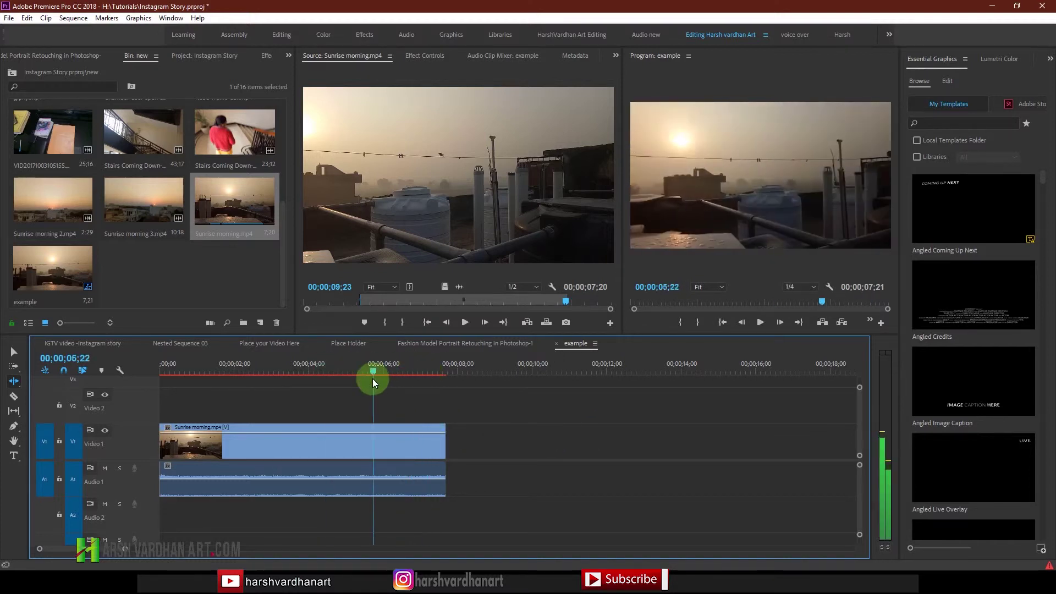
left_click(433, 433)
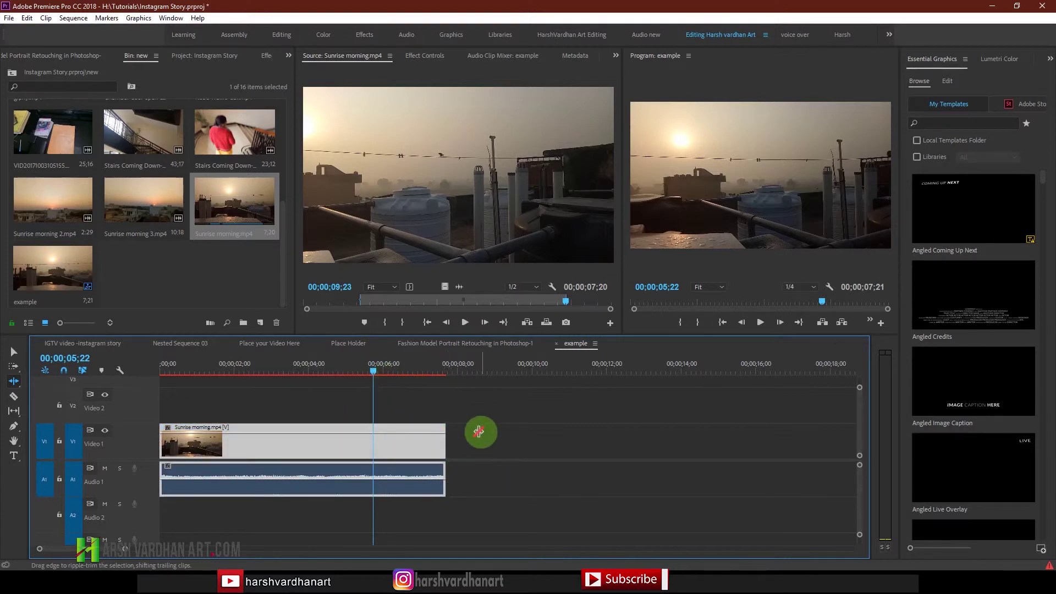
key("Down")
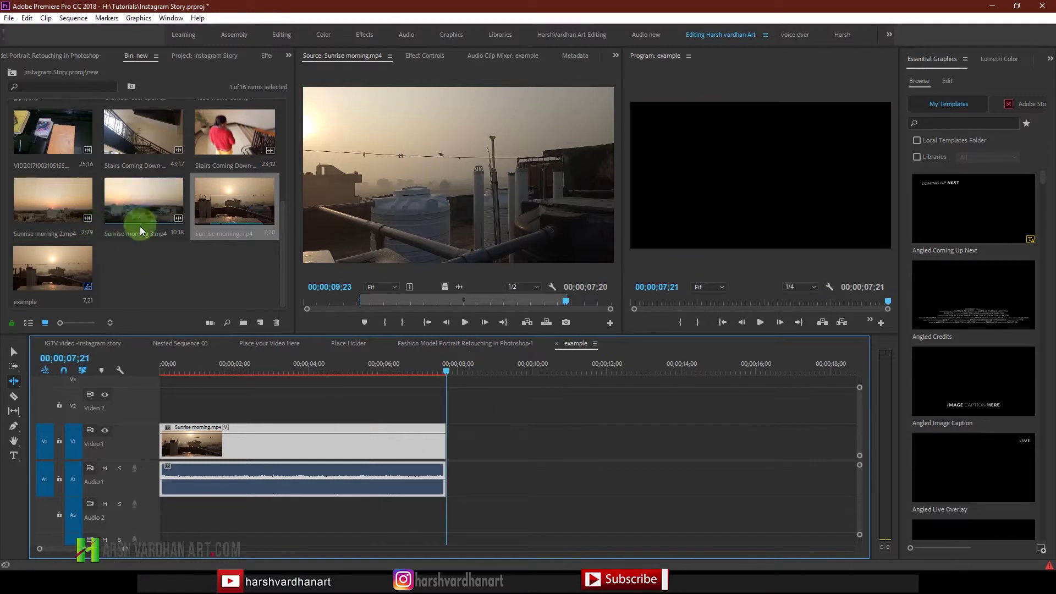
Open Stairs Coming Down-1.mp4 in the Source monitor and set its In point to 00;00;09;29
scroll(138, 229, "up", 1)
left_click(131, 205)
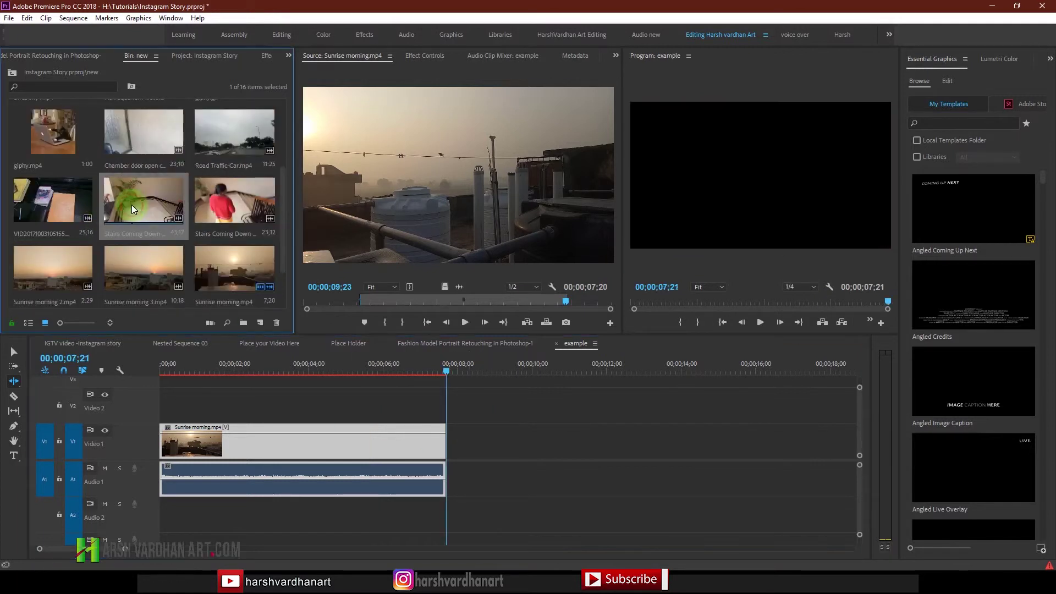
double_click(120, 207)
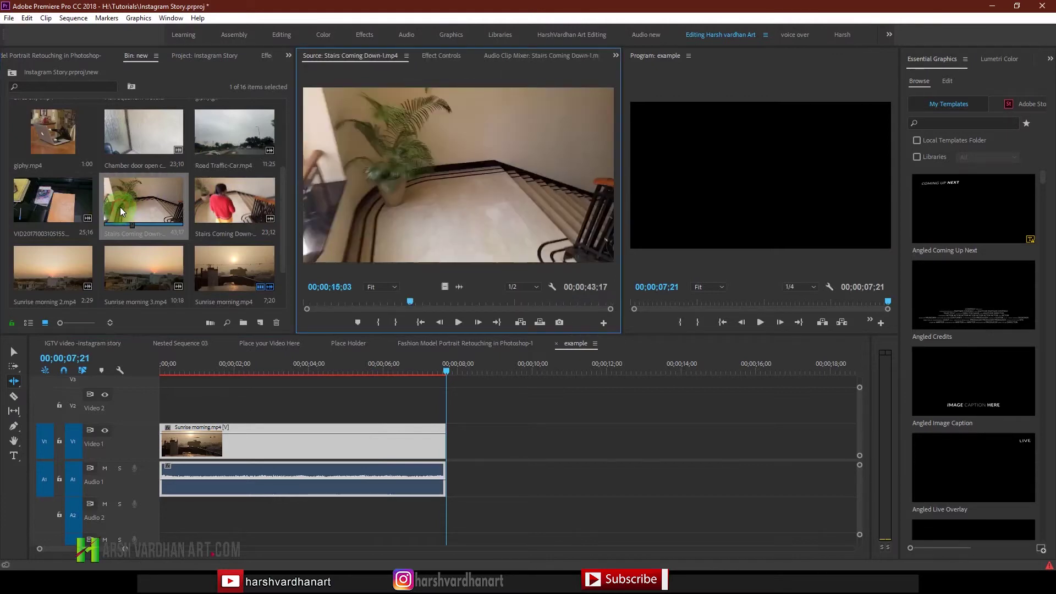
left_click_drag(314, 299, 376, 303)
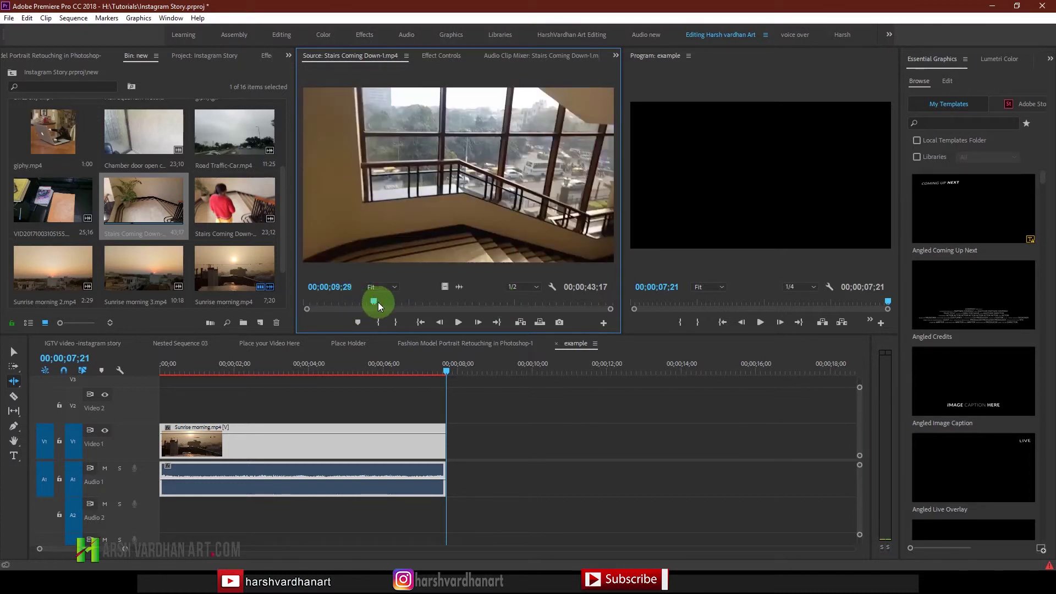
key("i")
Place the stairs range with Out point 00;00;27;19 directly after Sunrise morning on Video 1 and Audio 1, and scrub to 00;00;08;14
left_click_drag(378, 301, 507, 301)
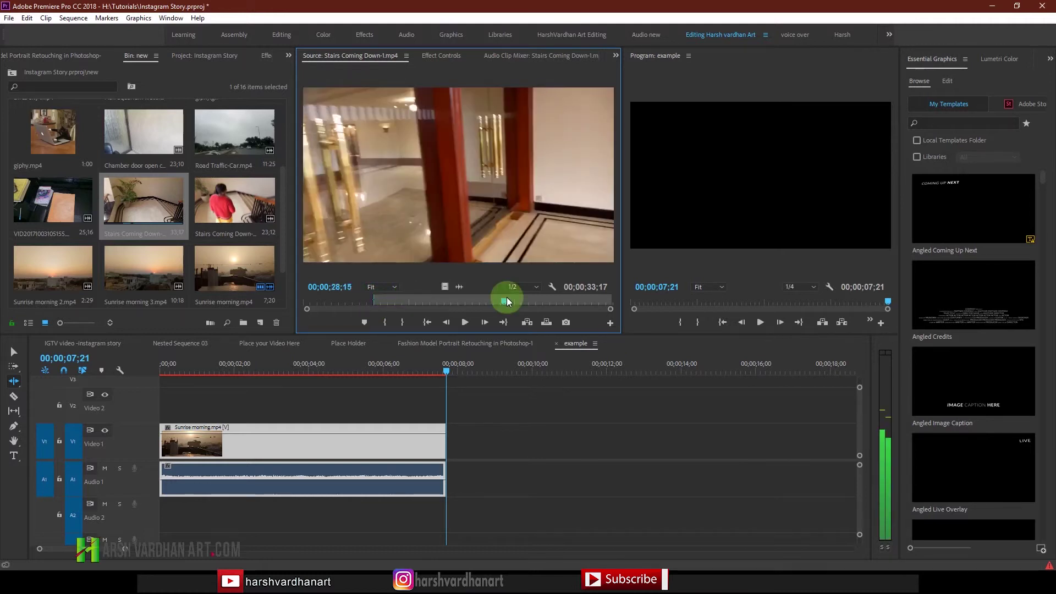
left_click_drag(507, 301, 452, 424)
key("o")
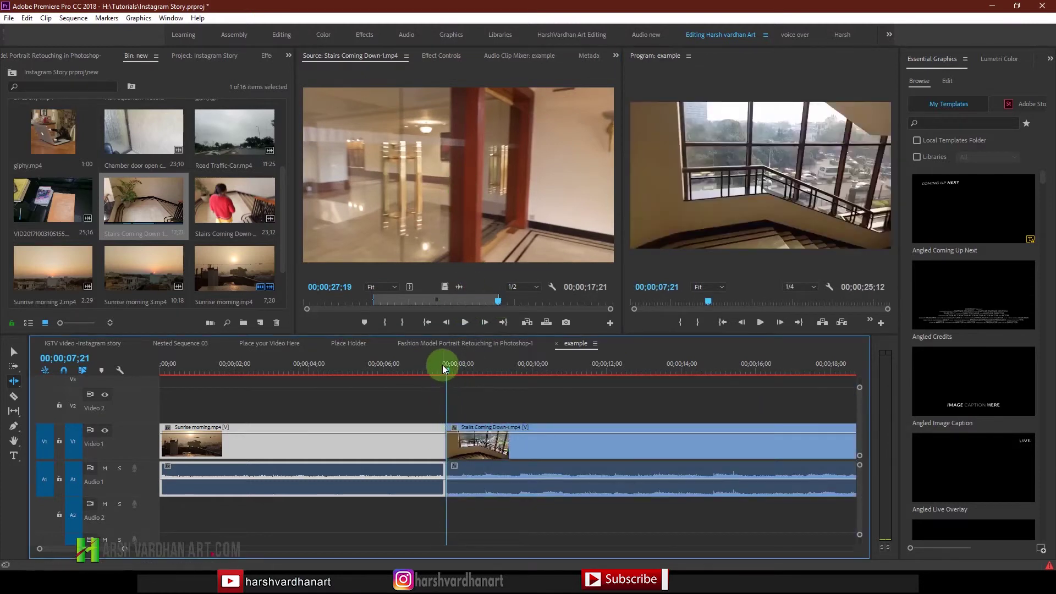
left_click_drag(442, 365, 476, 380)
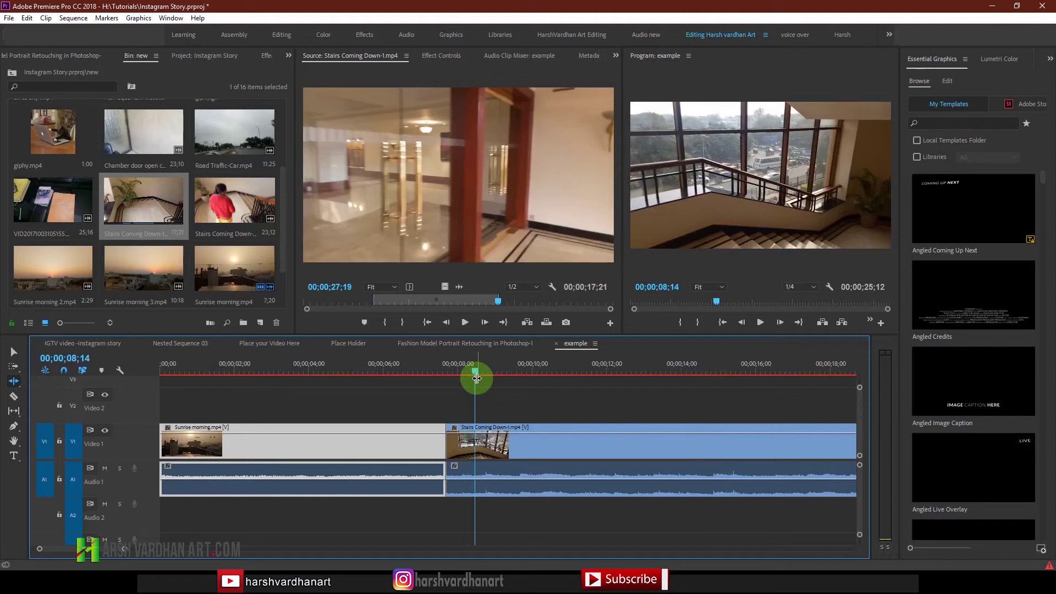